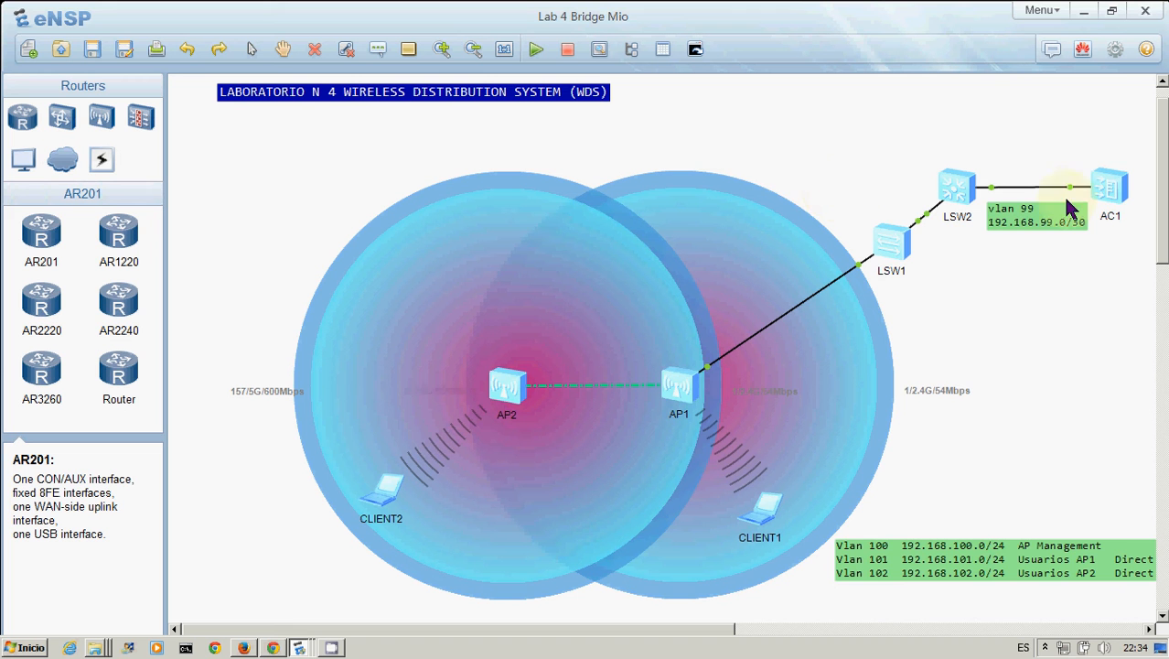
Open the AC1 console and page through the rest of the configuration listing until the command prompt returns
{"action": "double_click", "coordinate": [1112, 188]}
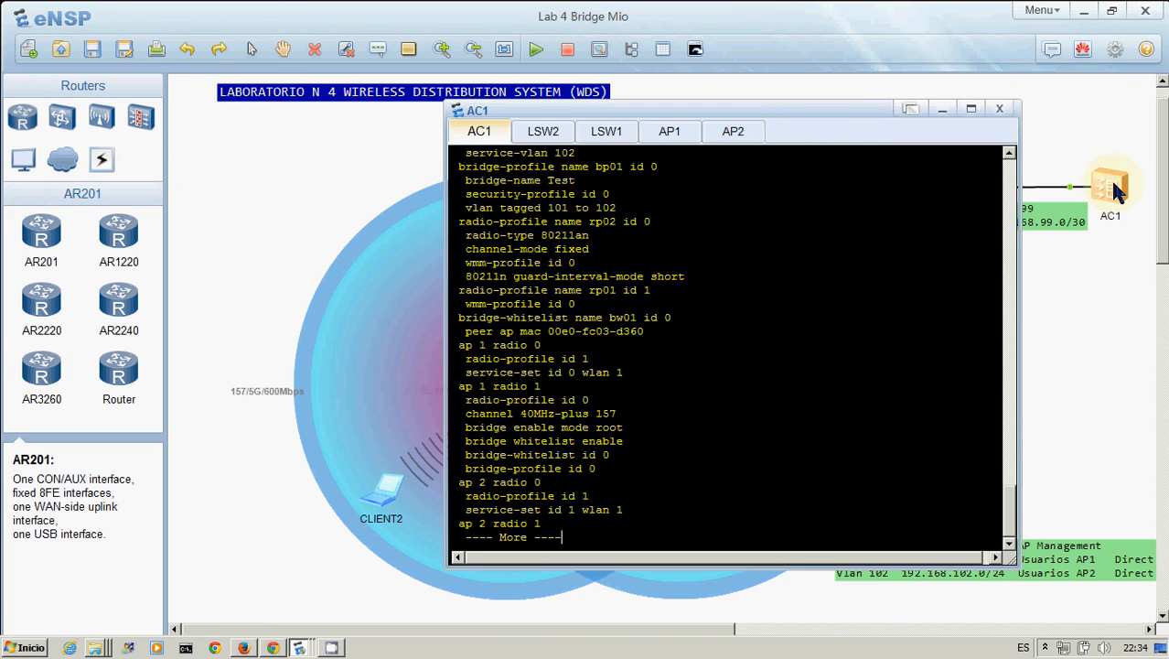
{"action": "key", "text": "Return"}
{"action": "key", "text": "Return"}
{"action": "key", "text": "Return"}
{"action": "key", "text": "Return"}
{"action": "key", "text": "Return"}
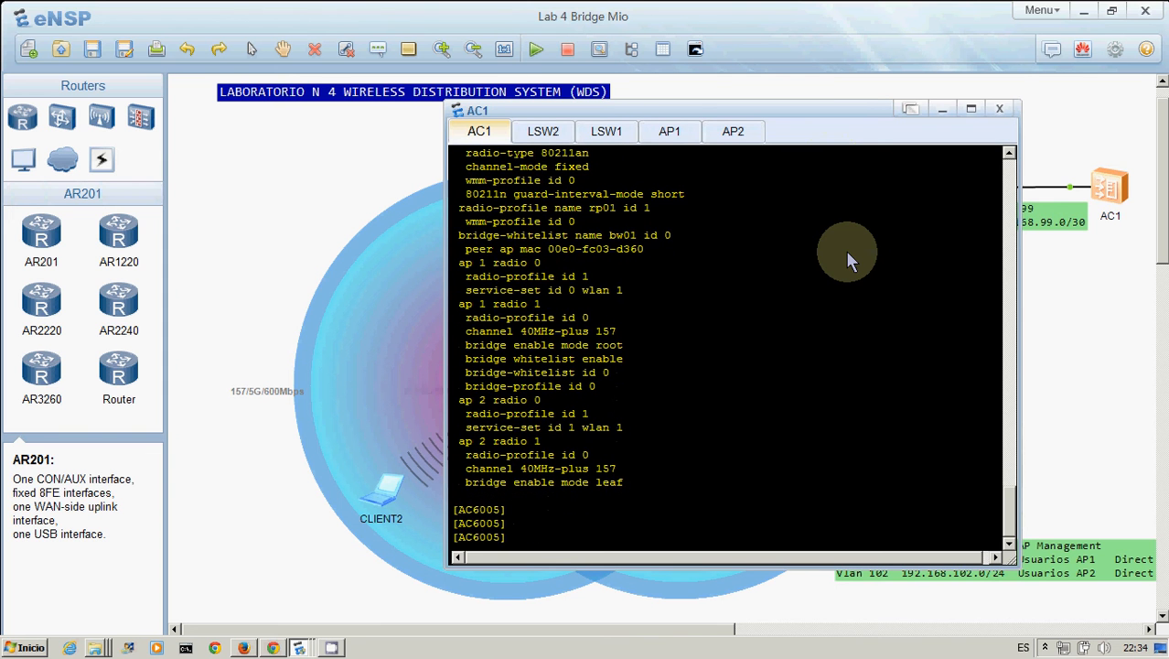
{"action": "left_click", "coordinate": [1096, 374]}
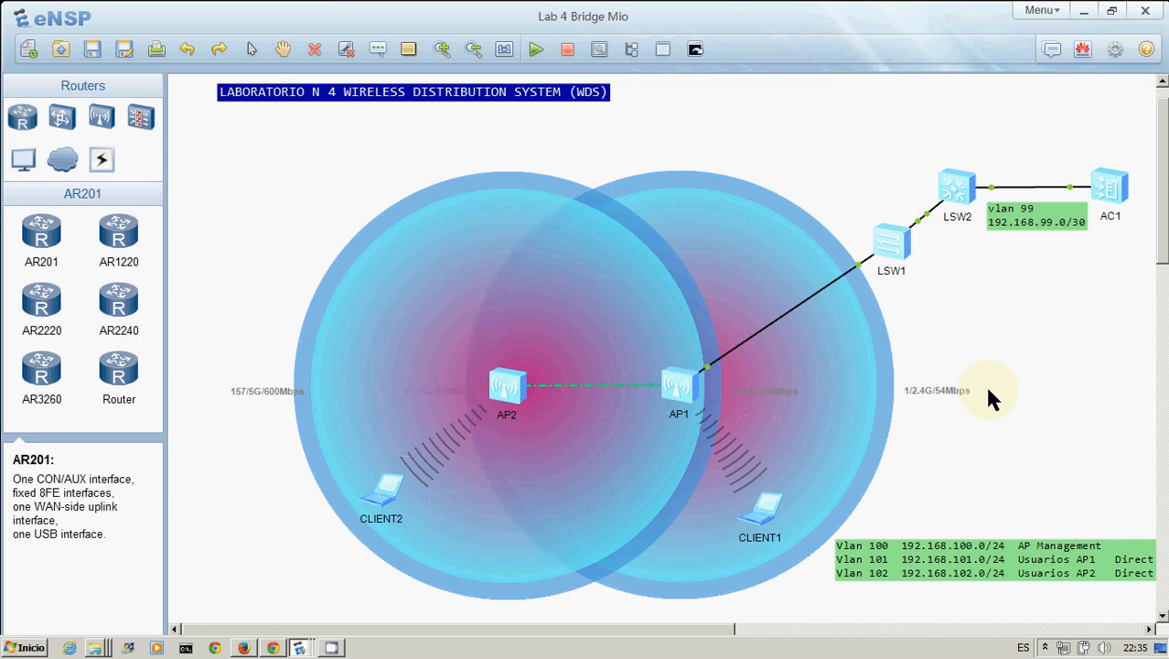
Reopen the AC1 console and display its current configuration with dis current-configuration
{"action": "double_click", "coordinate": [1113, 188]}
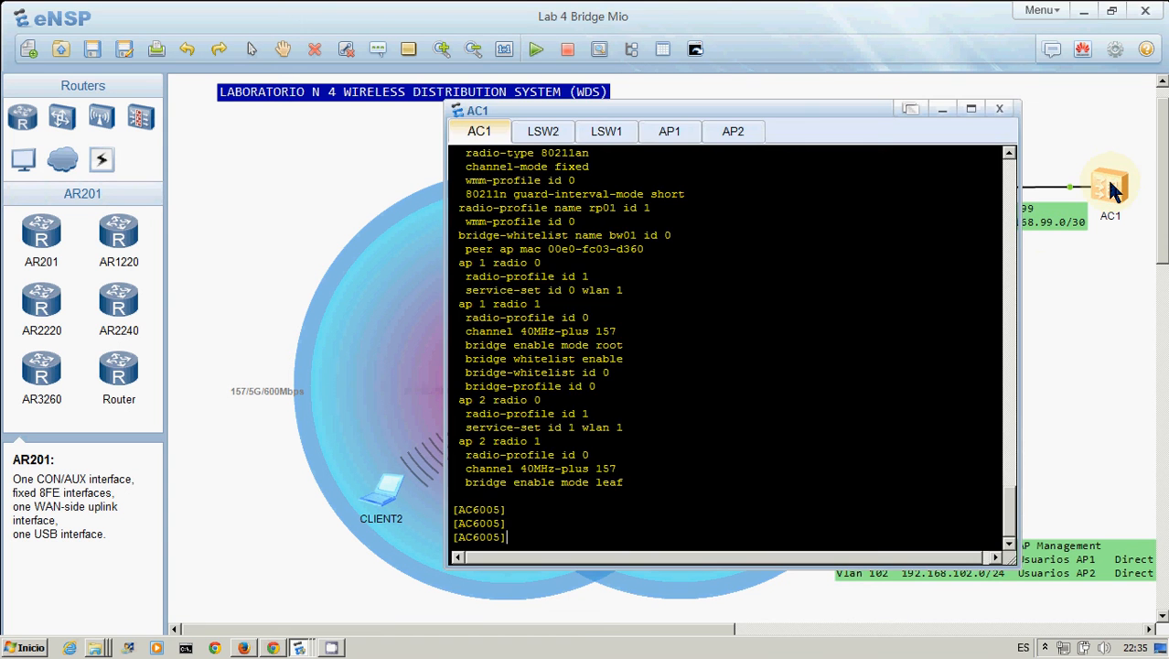
{"action": "type", "text": "di cu"}
{"action": "key", "text": "Tab"}
{"action": "key", "text": "Left"}
{"action": "key", "text": "Left"}
{"action": "key", "text": "Left"}
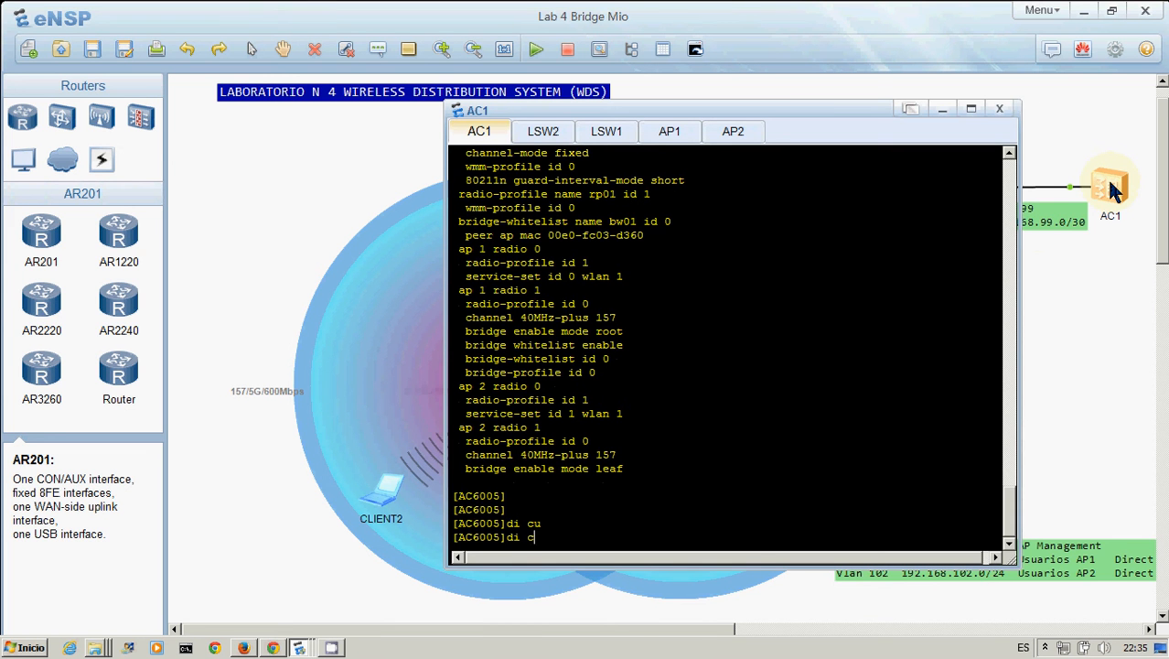
{"action": "type", "text": "s"}
{"action": "key", "text": "Tab"}
{"action": "key", "text": "Return"}
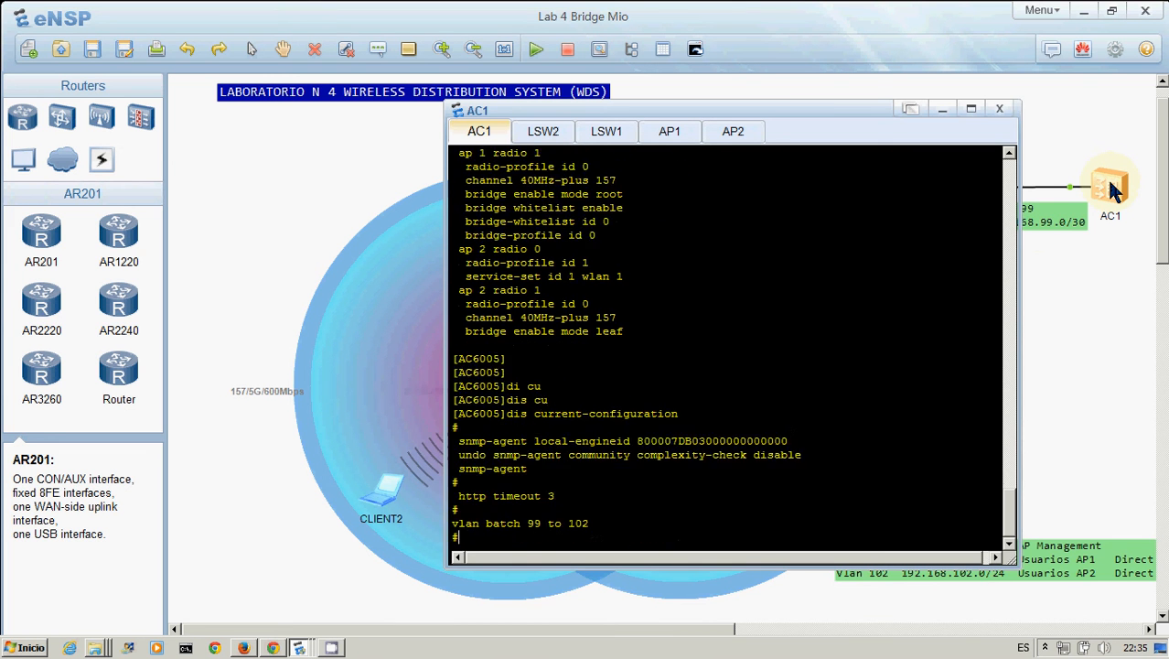
Examine the AC1 configuration from the global settings through the Vlanif99, Vlanif100 and GigabitEthernet0/0/1 interface sections
{"action": "key", "text": "Return"}
{"action": "key", "text": "Return"}
{"action": "key", "text": "Return"}
{"action": "key", "text": "Return"}
{"action": "key", "text": "Return"}
{"action": "key", "text": "Return"}
{"action": "key", "text": "Return"}
{"action": "key", "text": "Return"}
{"action": "key", "text": "Return"}
{"action": "key", "text": "Return"}
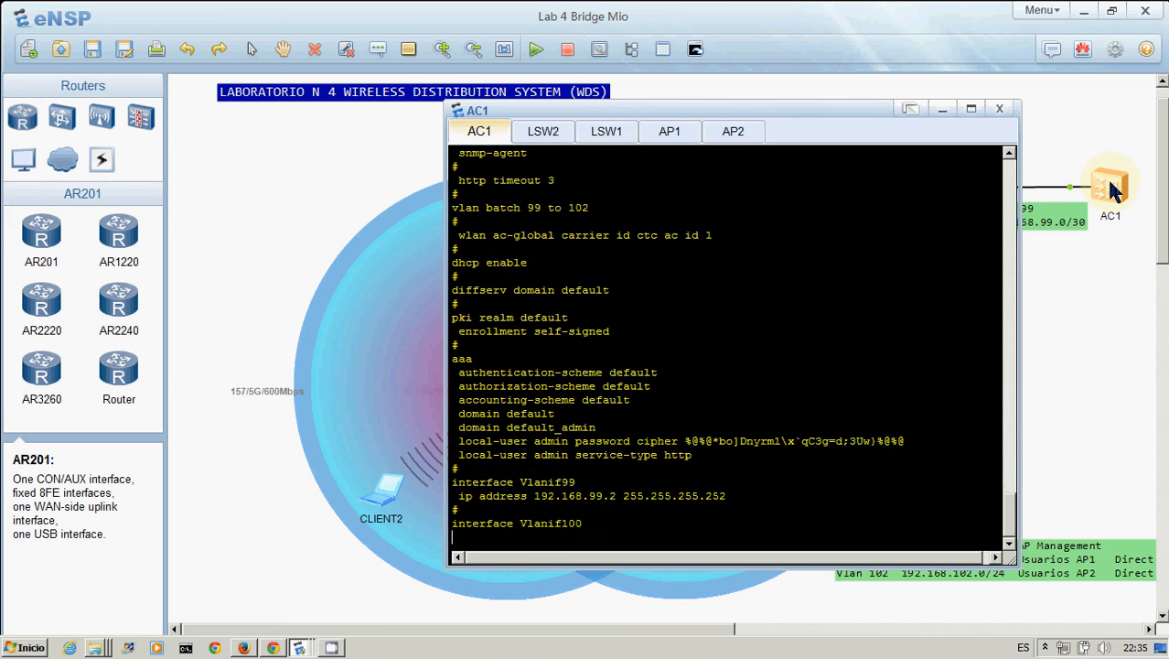
{"action": "key", "text": "Return"}
{"action": "key", "text": "Return"}
{"action": "key", "text": "Return"}
{"action": "key", "text": "Return"}
{"action": "key", "text": "Return"}
{"action": "key", "text": "Return"}
{"action": "key", "text": "Return"}
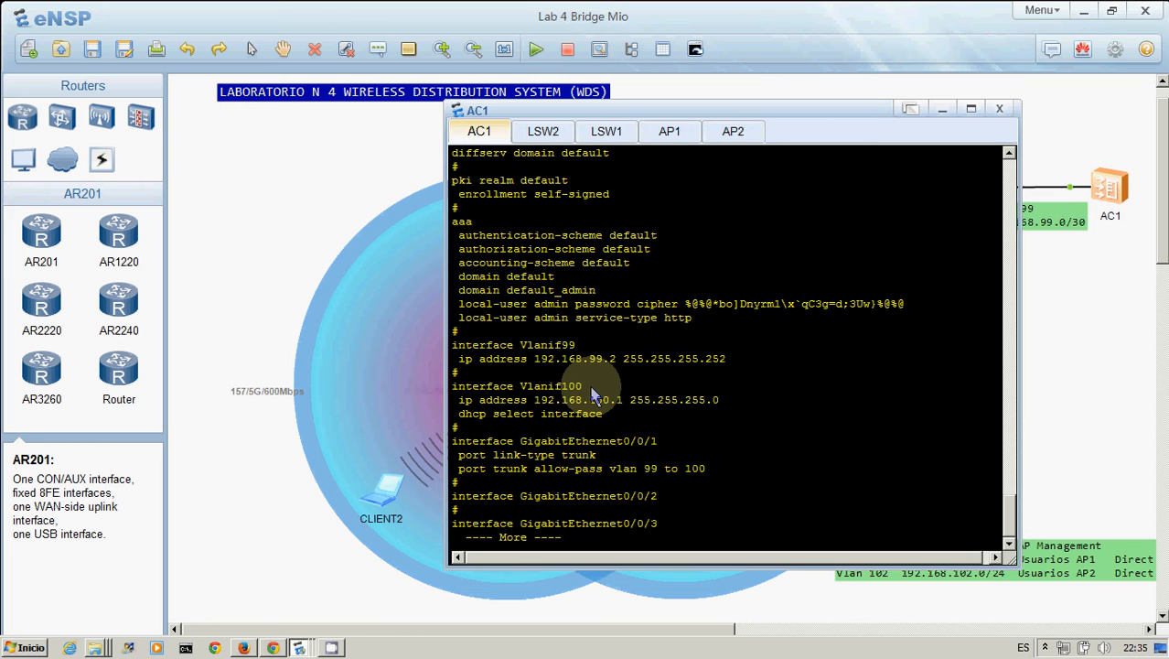
{"action": "key", "text": "Return"}
{"action": "key", "text": "Return"}
{"action": "key", "text": "Return"}
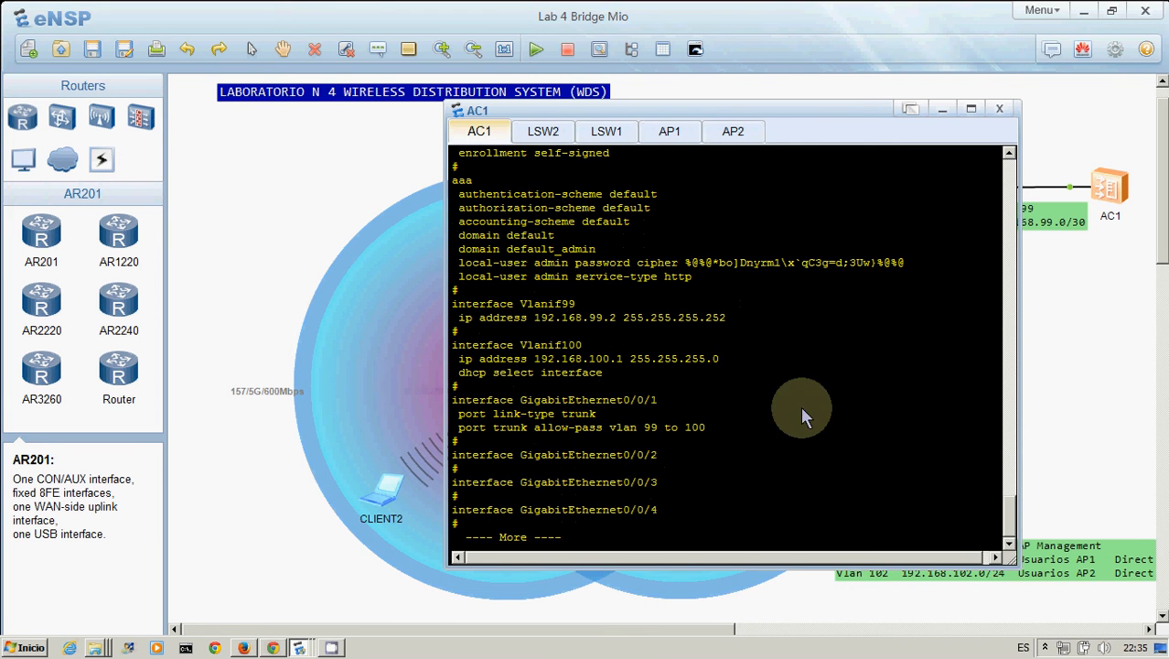
{"action": "left_click", "coordinate": [1089, 398]}
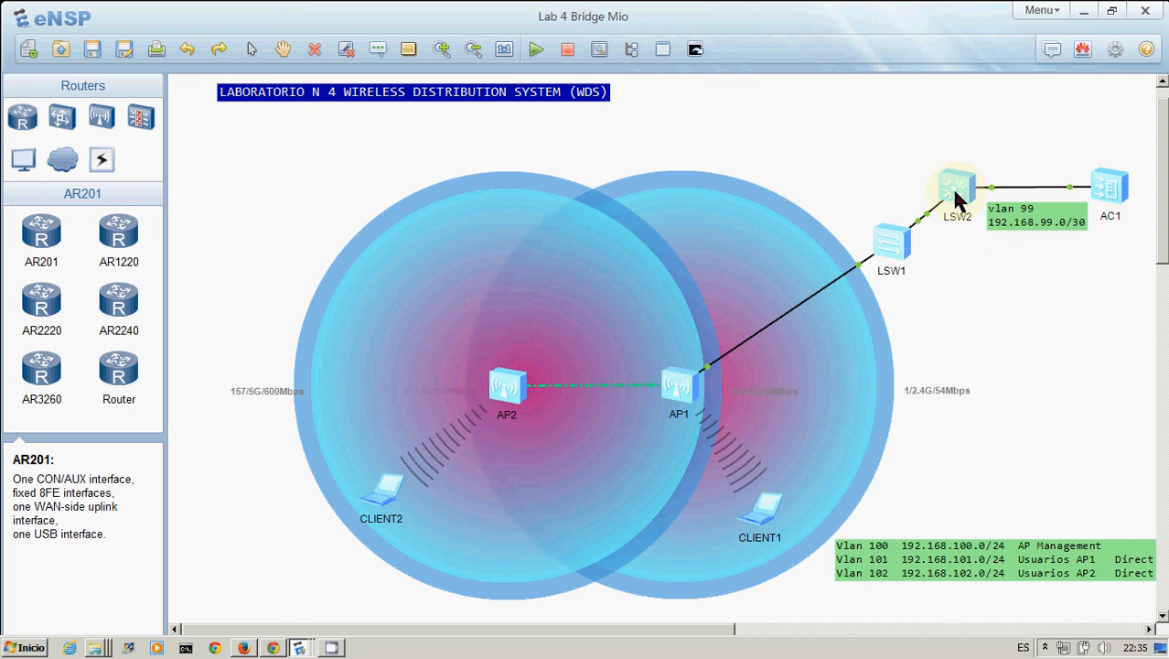
Return to the AC1 console and page through the remaining GigabitEthernet and Wlan-Ess interface sections to the start of ospf 1
{"action": "left_click", "coordinate": [771, 326]}
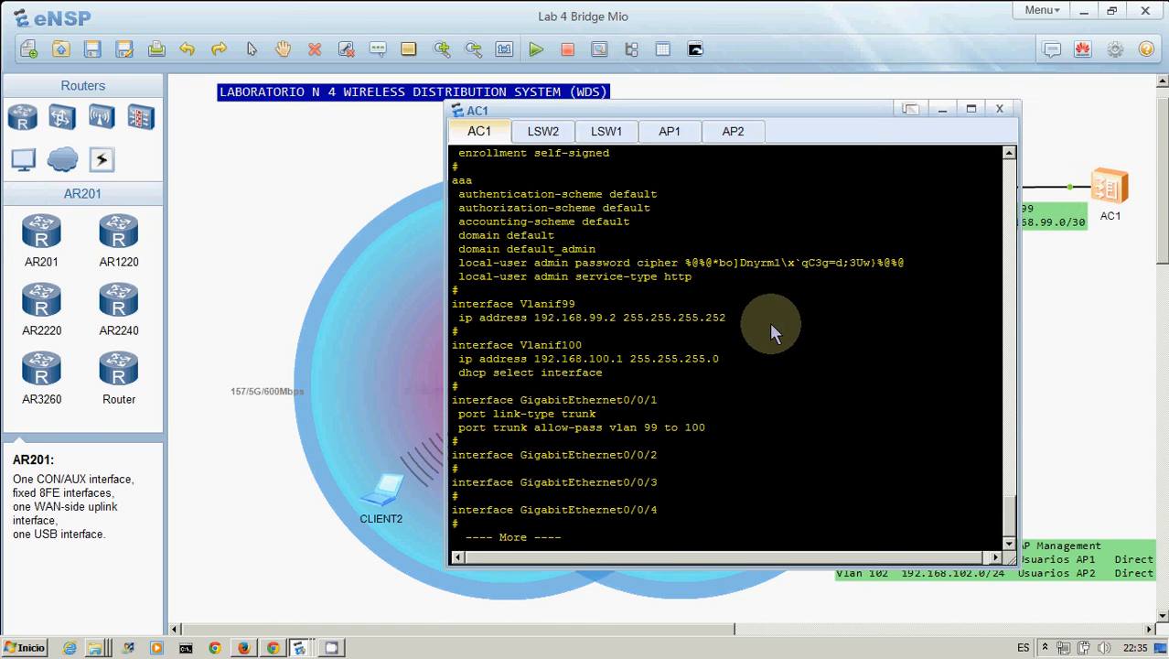
{"action": "key", "text": "Return"}
{"action": "key", "text": "Return"}
{"action": "key", "text": "Return"}
{"action": "key", "text": "Return"}
{"action": "key", "text": "Return"}
{"action": "key", "text": "Return"}
{"action": "key", "text": "Return"}
{"action": "key", "text": "Return"}
{"action": "key", "text": "Return"}
{"action": "key", "text": "Return"}
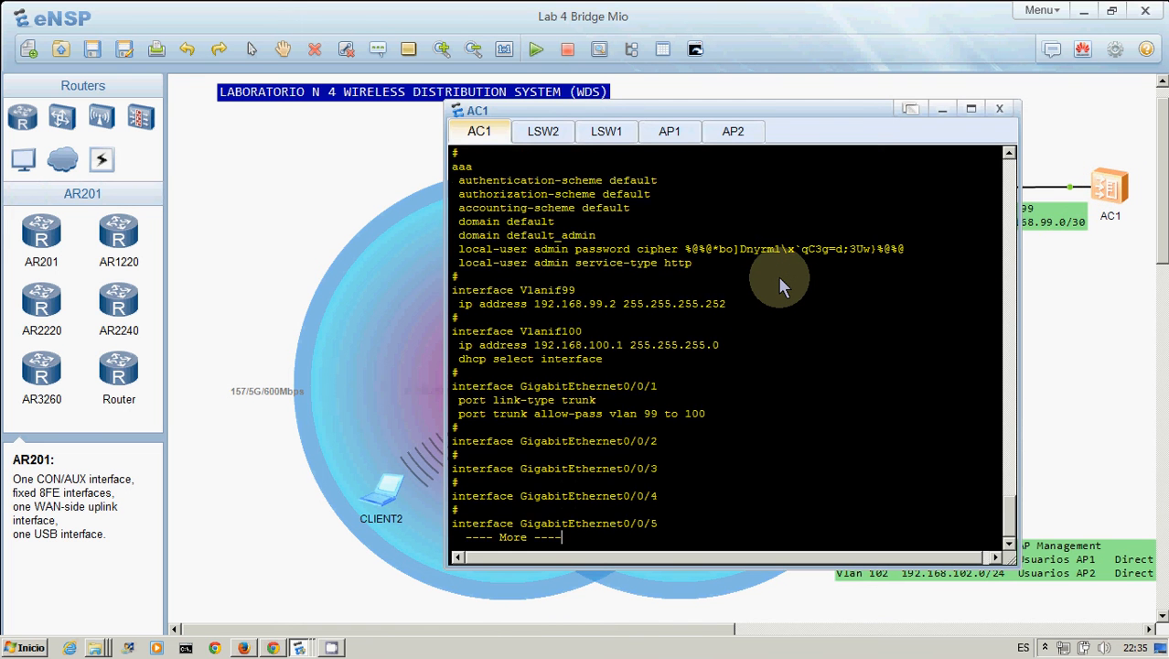
{"action": "key", "text": "Return"}
{"action": "key", "text": "Return"}
{"action": "key", "text": "Return"}
{"action": "key", "text": "Return"}
{"action": "key", "text": "Return"}
{"action": "key", "text": "Return"}
{"action": "key", "text": "Return"}
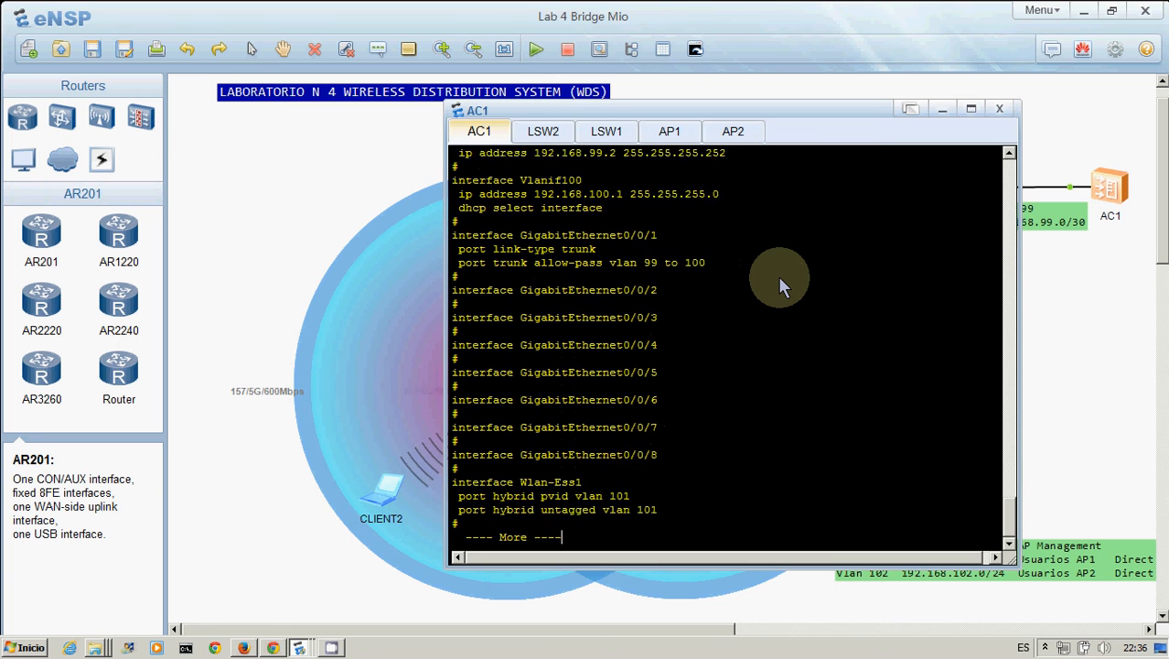
{"action": "key", "text": "Return"}
{"action": "key", "text": "Return"}
{"action": "key", "text": "Return"}
{"action": "key", "text": "Return"}
{"action": "key", "text": "Return"}
{"action": "key", "text": "Return"}
{"action": "key", "text": "Return"}
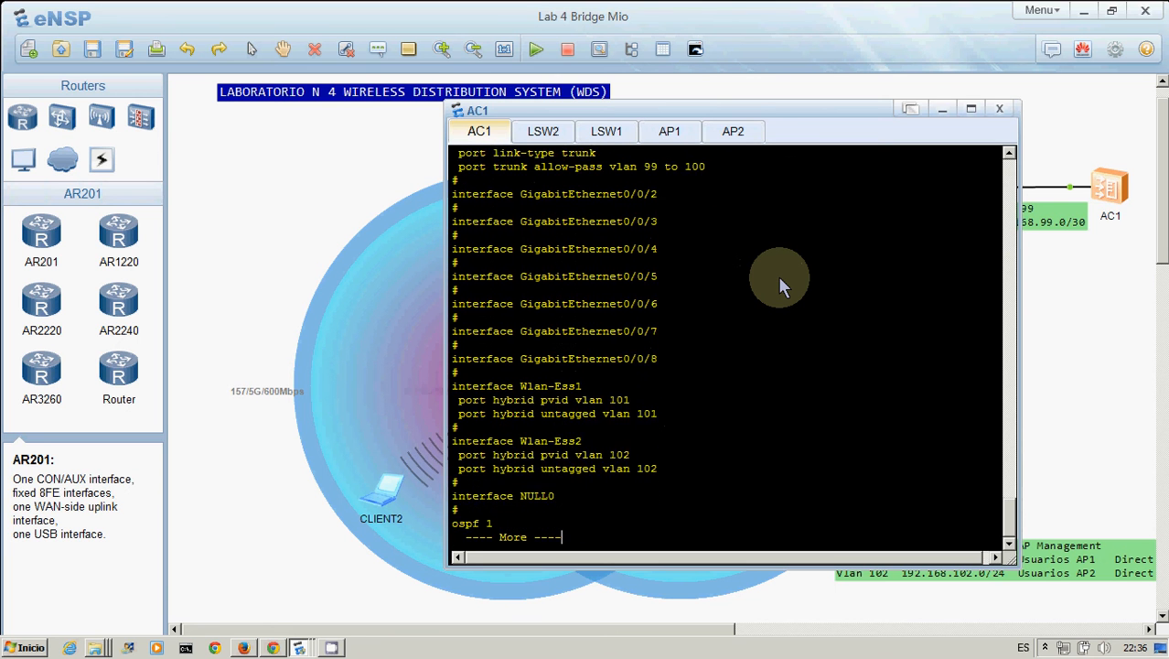
Examine the OSPF networks and highlight the port hybrid pvid vlan lines under Wlan-Ess1 and Wlan-Ess2
{"action": "key", "text": "Return"}
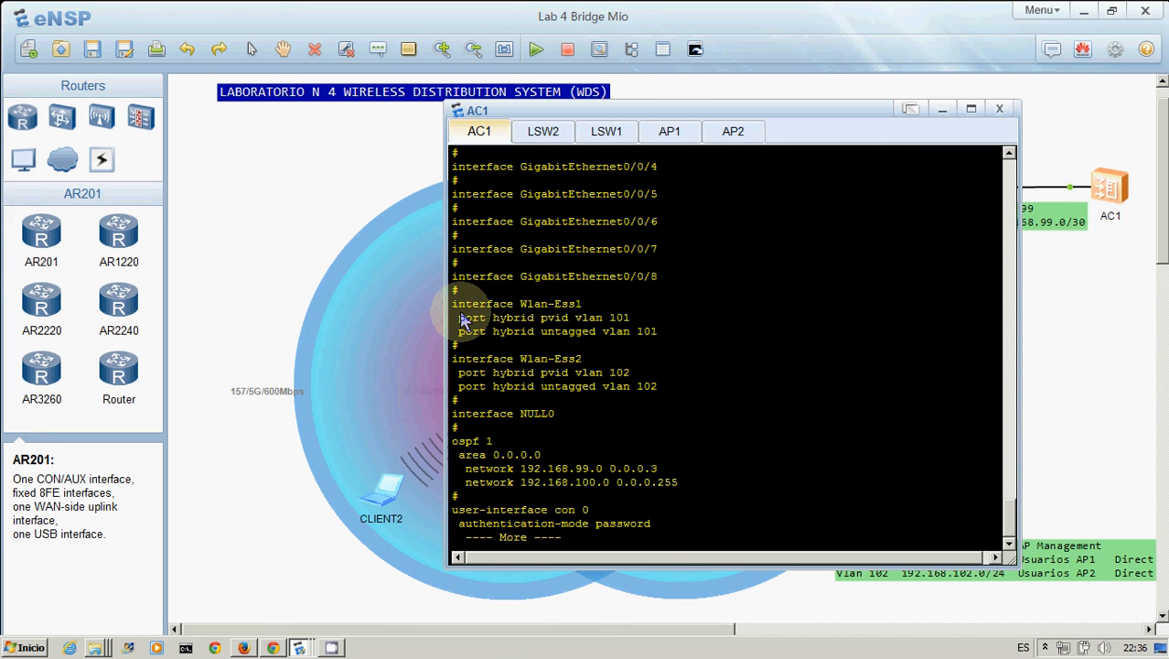
{"action": "left_click_drag", "start_coordinate": [459, 317], "coordinate": [667, 319]}
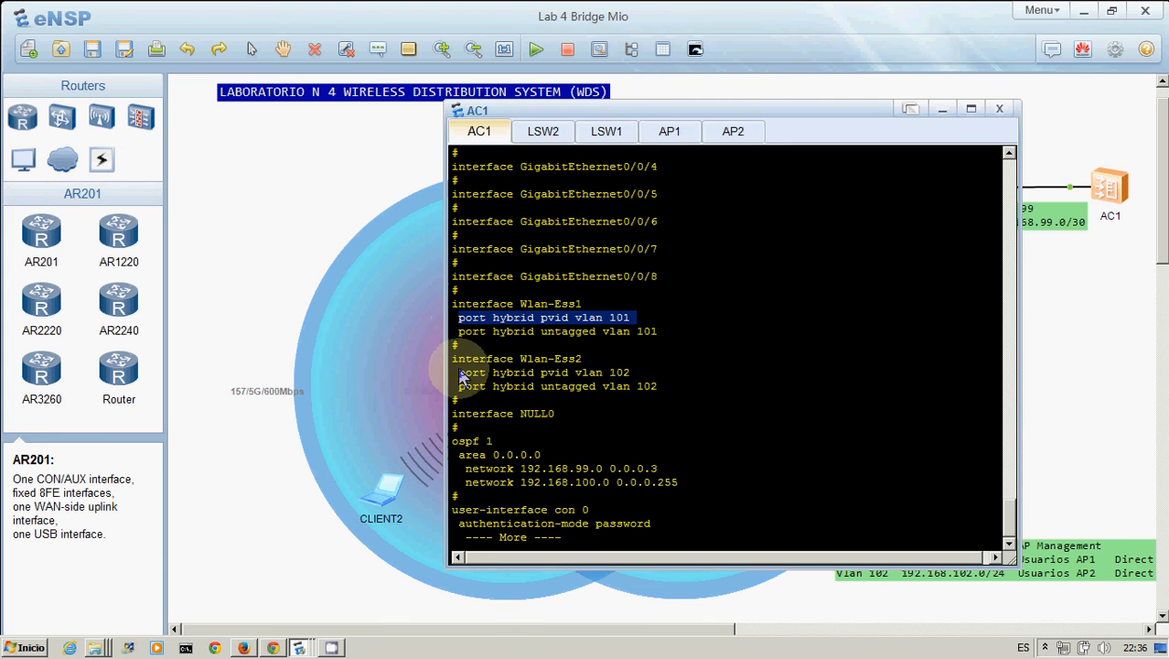
{"action": "left_click_drag", "start_coordinate": [460, 372], "coordinate": [684, 376]}
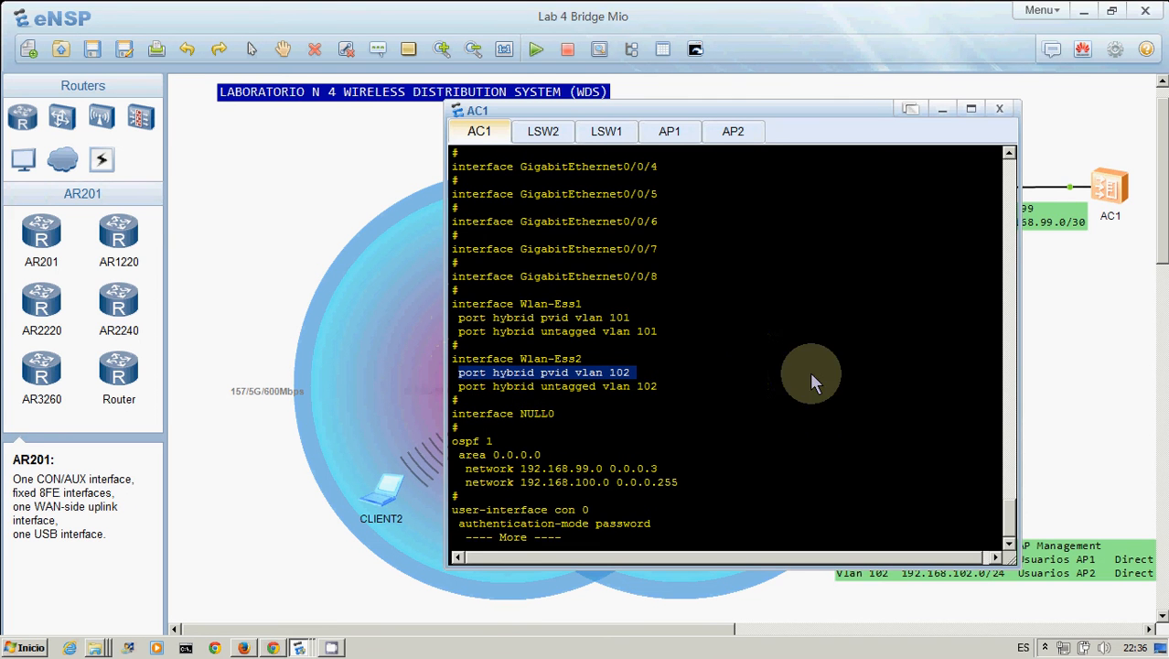
{"action": "left_click", "coordinate": [1060, 378]}
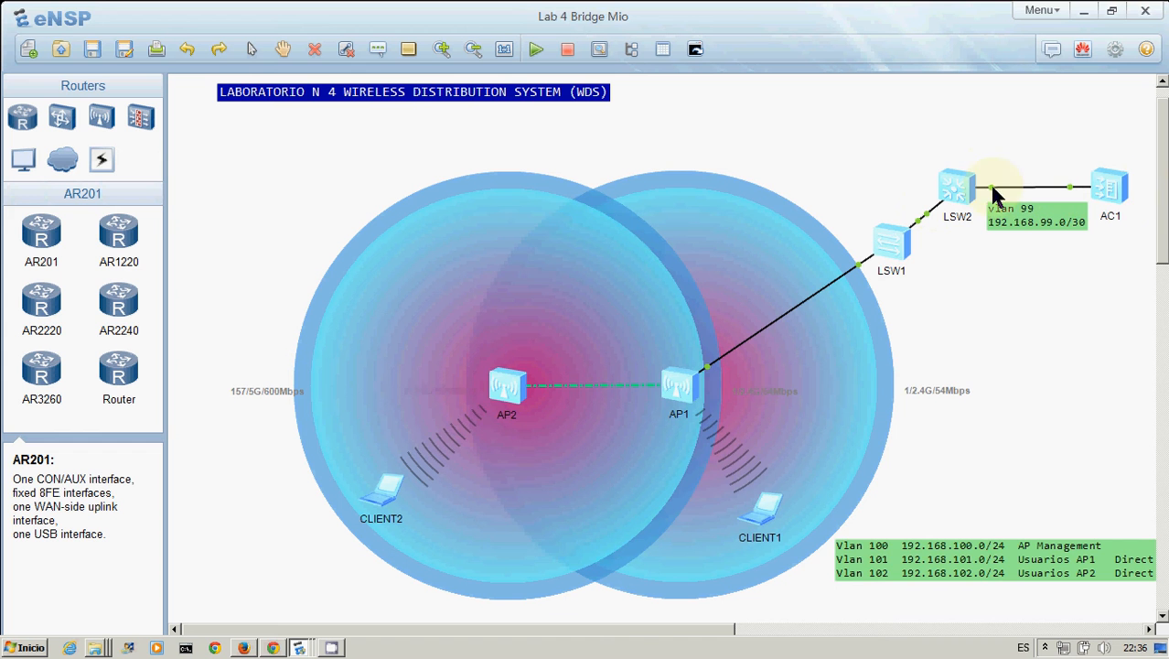
Reopen the AC1 console and examine the wlan section from the AP regions down to service set ss02
{"action": "double_click", "coordinate": [1110, 189]}
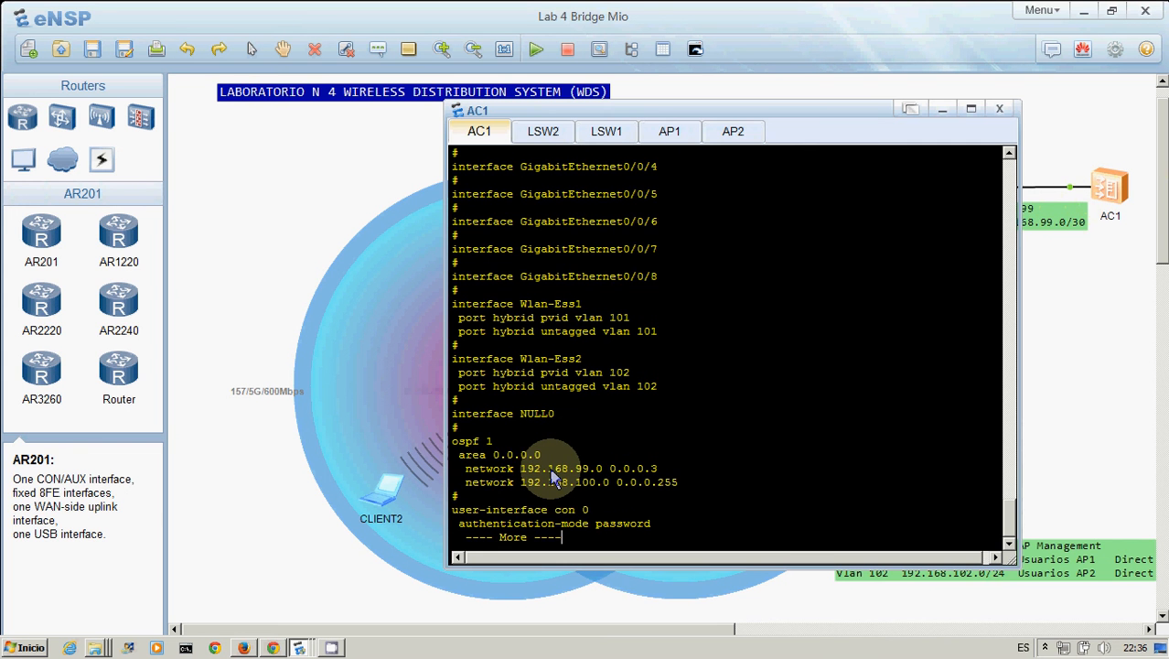
{"action": "key", "text": "Return"}
{"action": "key", "text": "Return"}
{"action": "key", "text": "Return"}
{"action": "key", "text": "Return"}
{"action": "key", "text": "Return"}
{"action": "key", "text": "Return"}
{"action": "key", "text": "Return"}
{"action": "key", "text": "Return"}
{"action": "key", "text": "Return"}
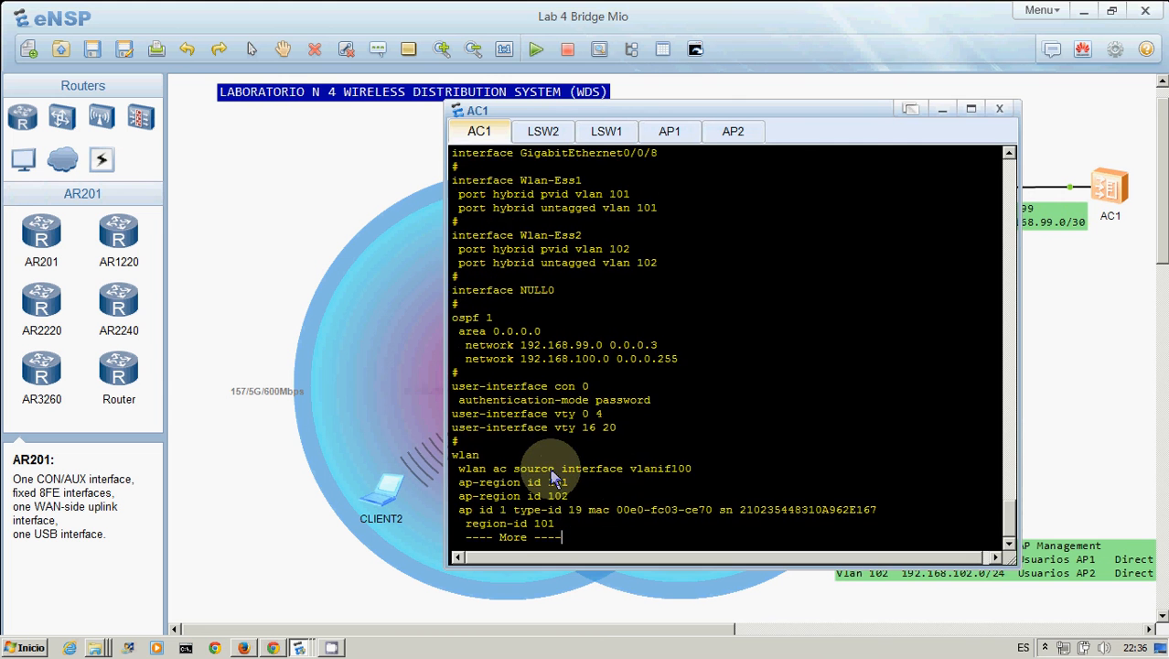
{"action": "key", "text": "Return"}
{"action": "key", "text": "Return"}
{"action": "key", "text": "Return"}
{"action": "key", "text": "Return"}
{"action": "key", "text": "Return"}
{"action": "key", "text": "Return"}
{"action": "key", "text": "Return"}
{"action": "key", "text": "Return"}
{"action": "key", "text": "Return"}
{"action": "key", "text": "Return"}
{"action": "key", "text": "Return"}
{"action": "key", "text": "Return"}
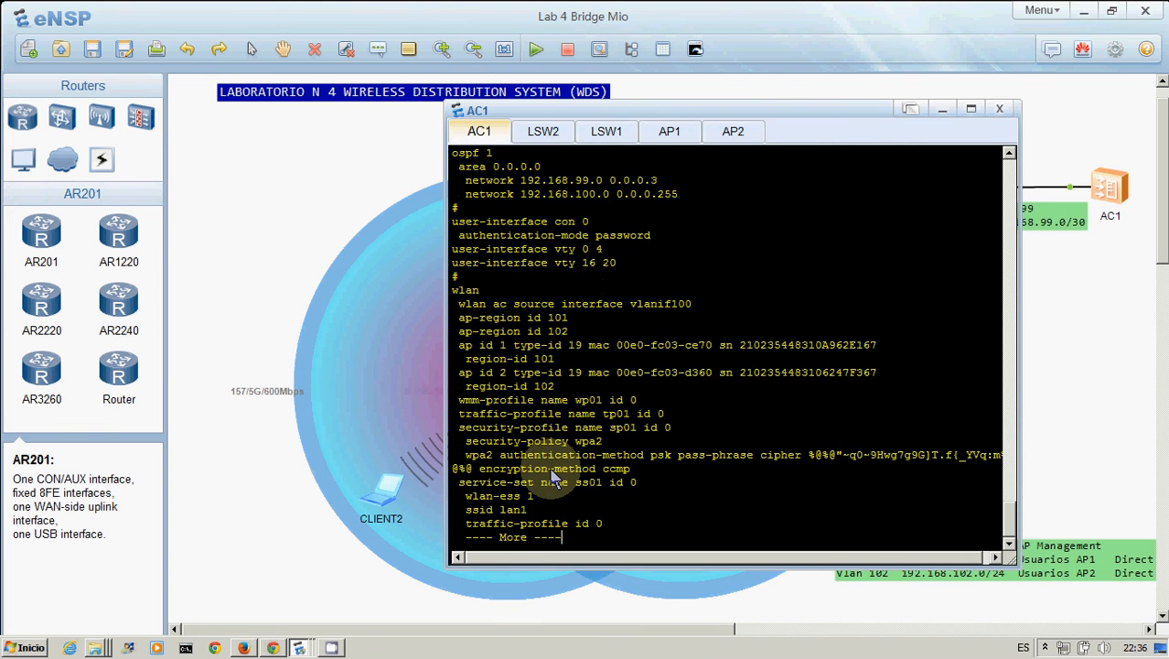
{"action": "key", "text": "Return"}
{"action": "key", "text": "Return"}
{"action": "key", "text": "Return"}
{"action": "key", "text": "Return"}
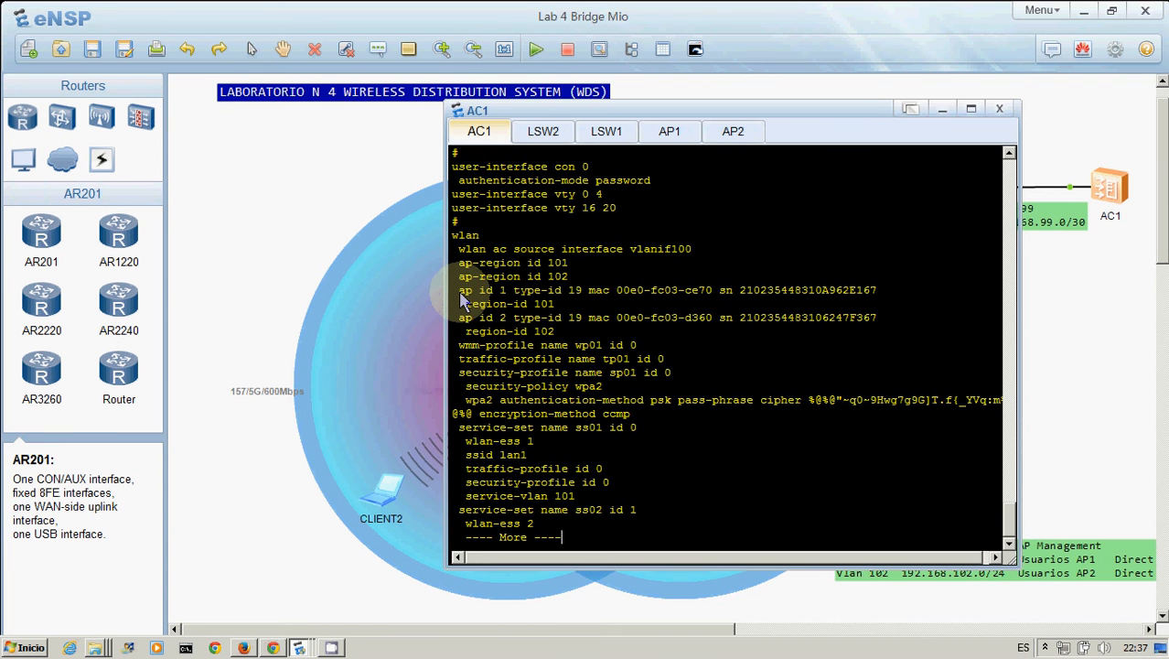
Highlight the ap id 1 registration, security profile sp01 and its WPA2 authentication line in the wlan section
{"action": "left_click_drag", "start_coordinate": [461, 293], "coordinate": [716, 294]}
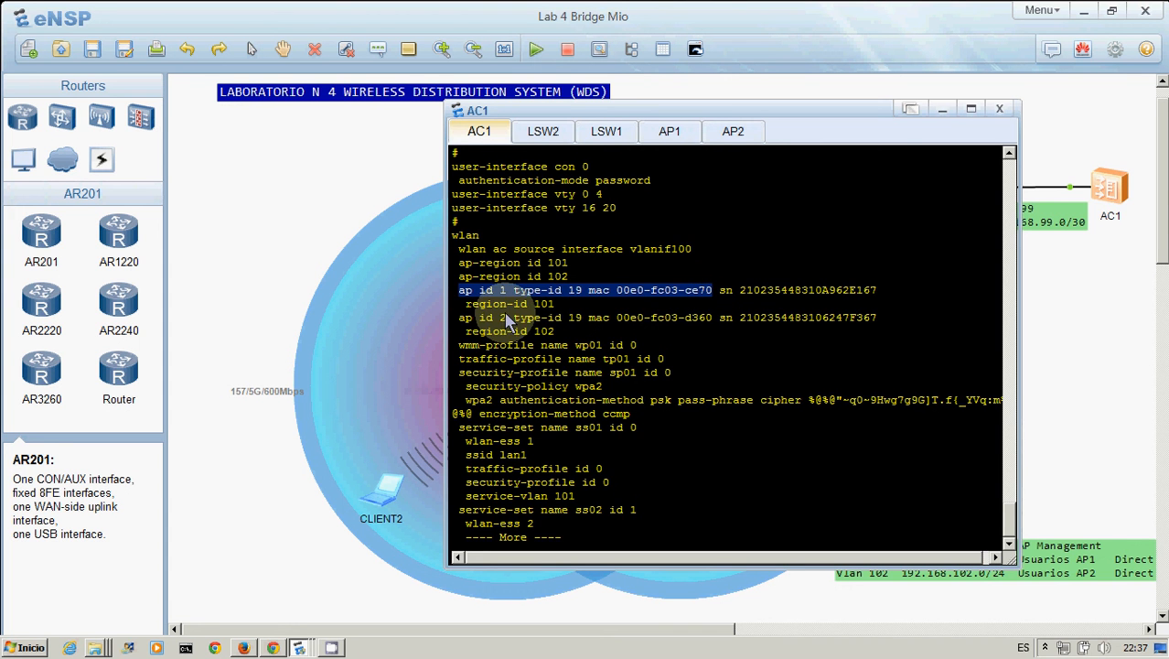
{"action": "left_click", "coordinate": [527, 333]}
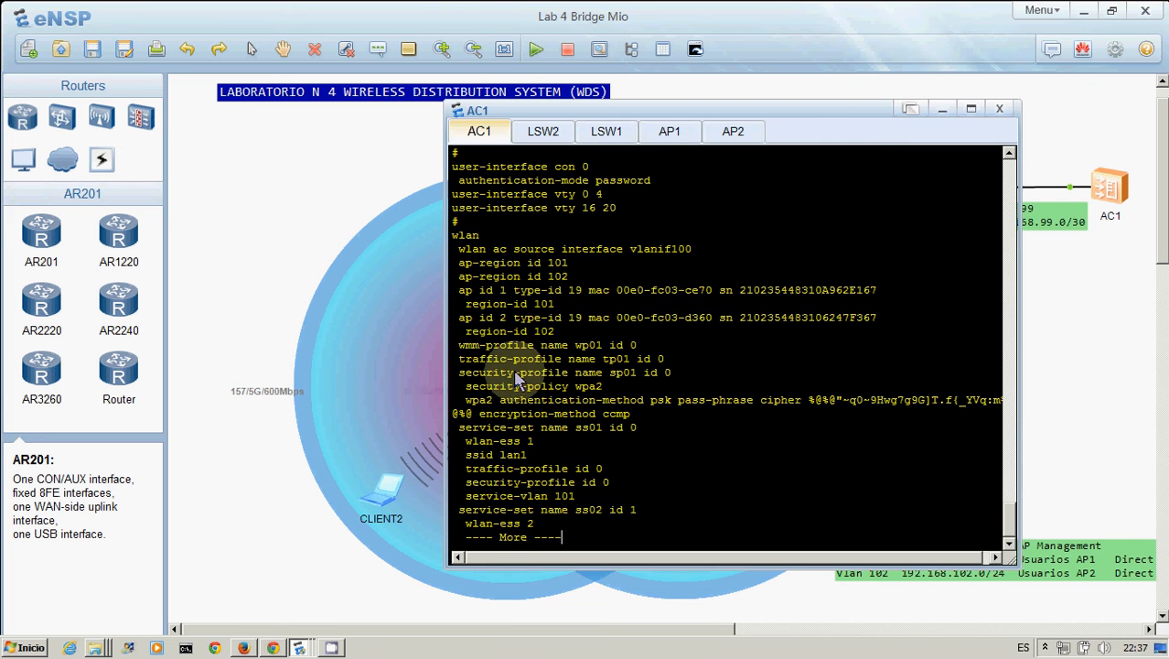
{"action": "left_click_drag", "start_coordinate": [457, 373], "coordinate": [647, 379]}
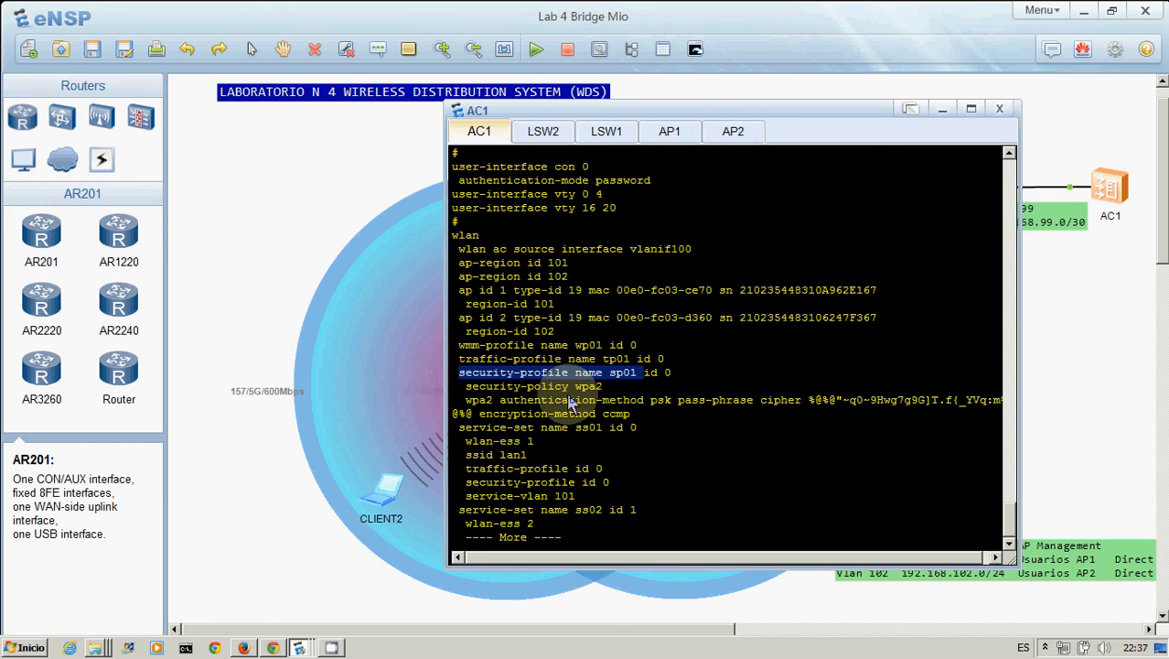
{"action": "left_click_drag", "start_coordinate": [464, 401], "coordinate": [736, 409]}
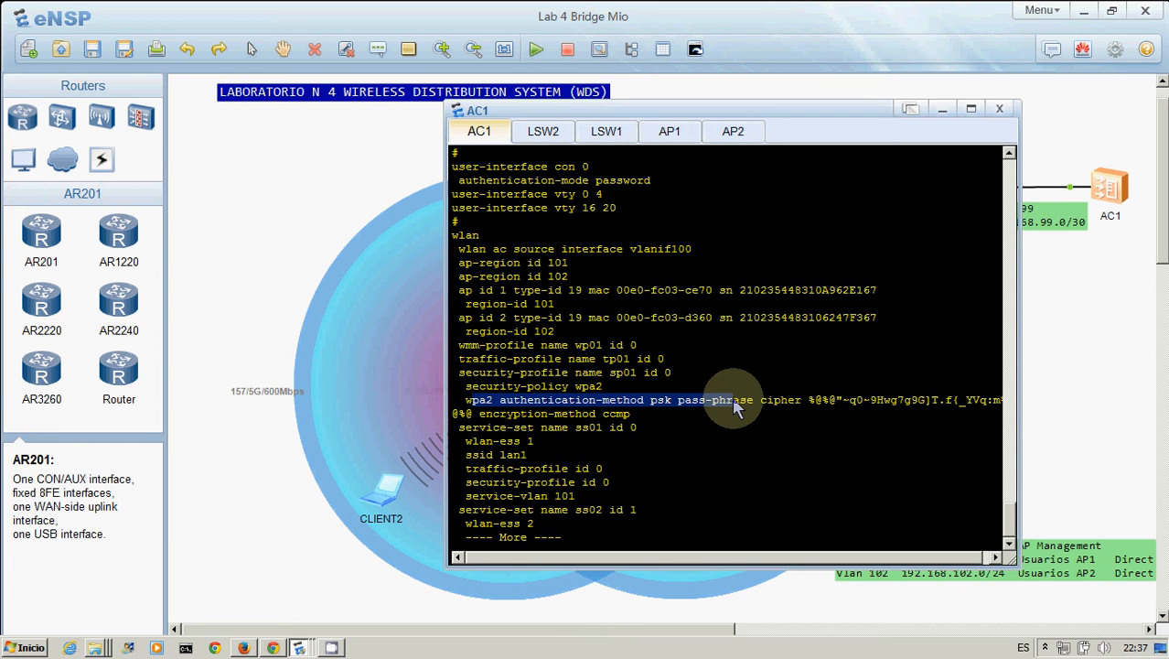
{"action": "left_click", "coordinate": [661, 399]}
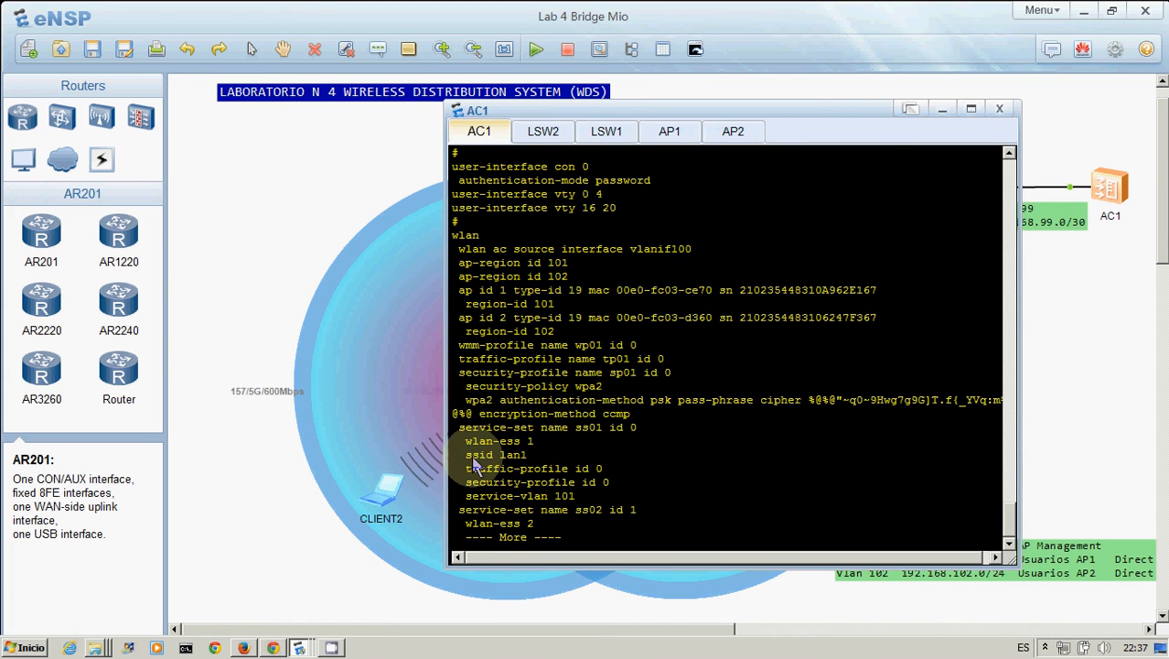
Highlight the SSID name lan1 and the wlan-ess 1 binding in service set ss01
{"action": "left_click_drag", "start_coordinate": [501, 454], "coordinate": [533, 460]}
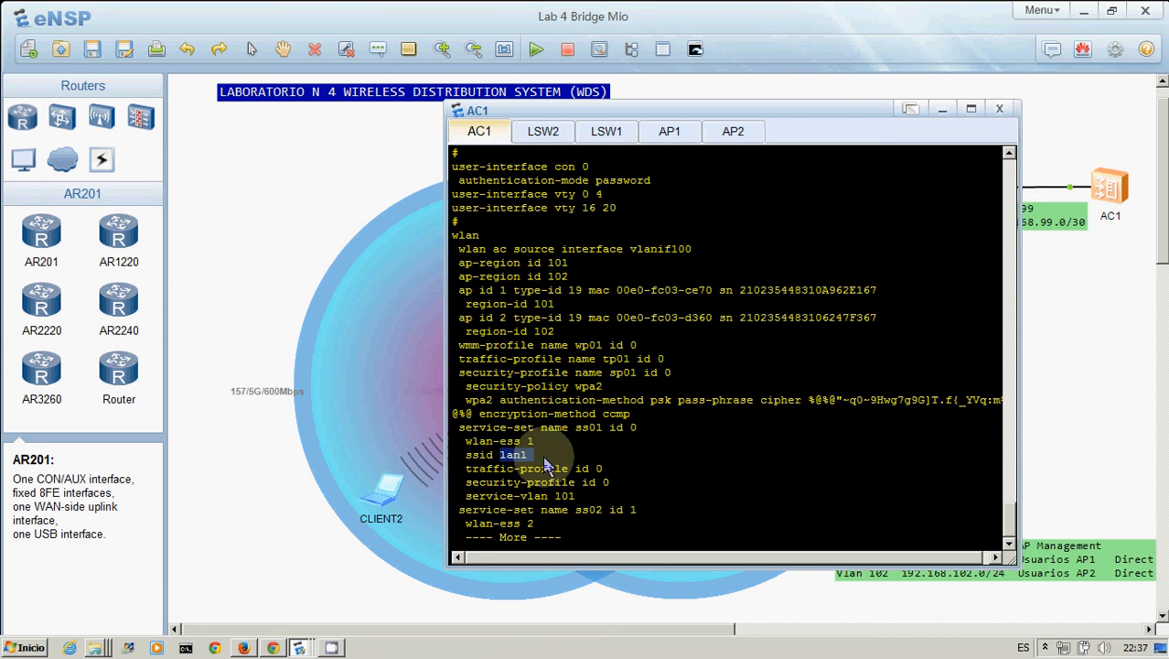
{"action": "left_click", "coordinate": [509, 469]}
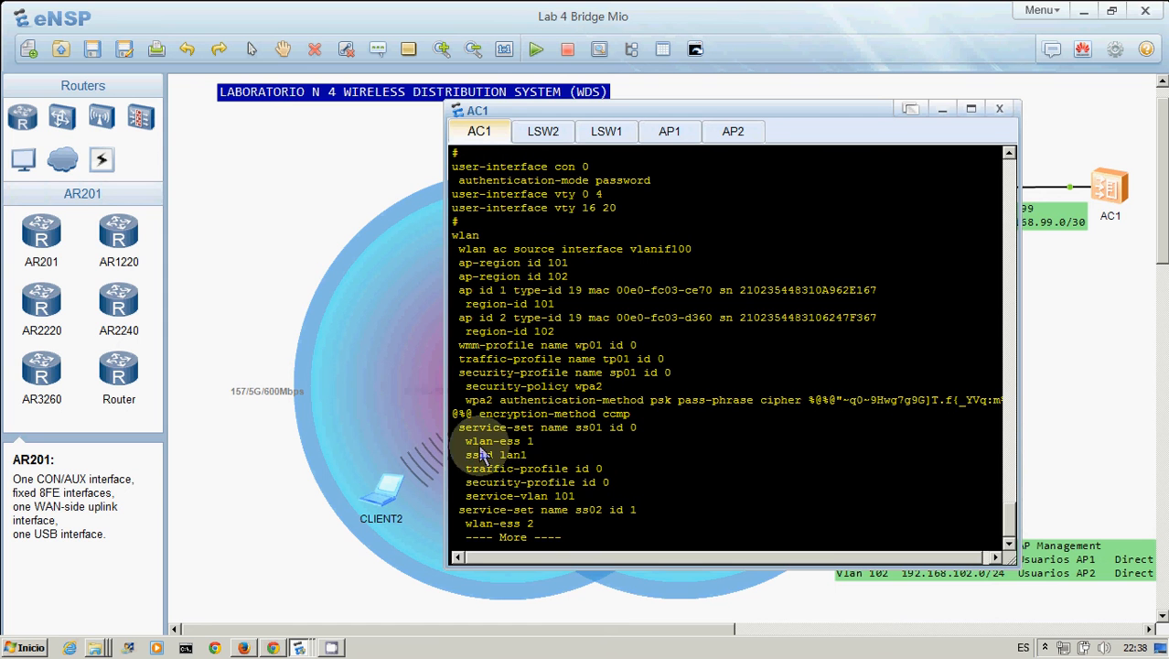
{"action": "left_click_drag", "start_coordinate": [479, 444], "coordinate": [535, 445]}
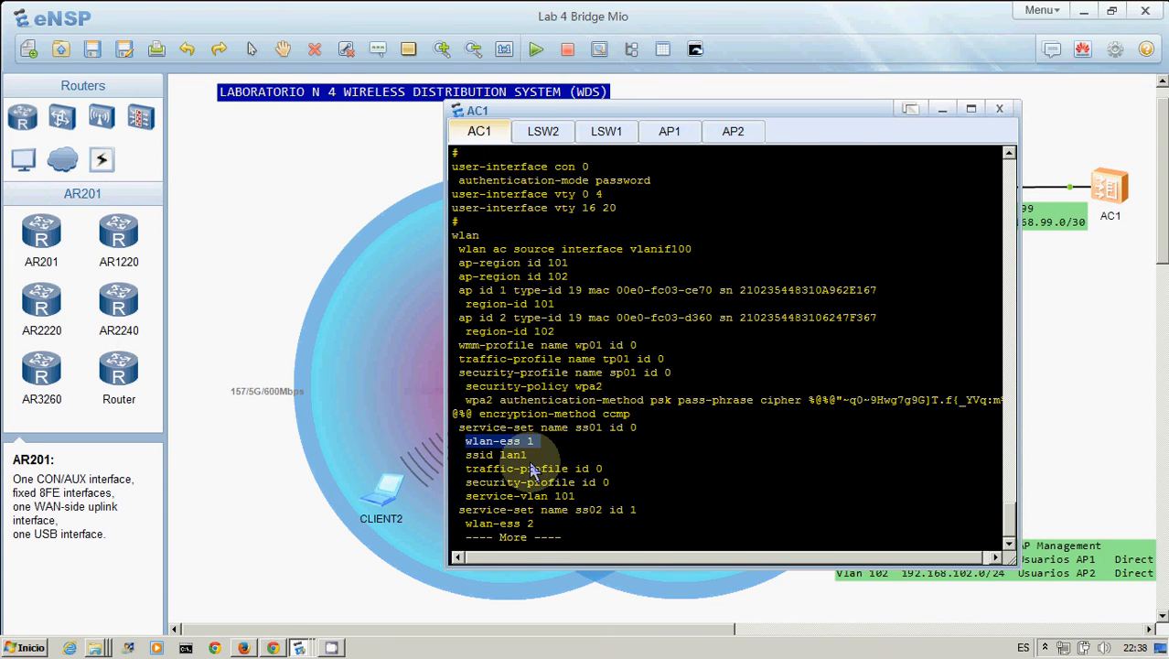
{"action": "left_click", "coordinate": [582, 515]}
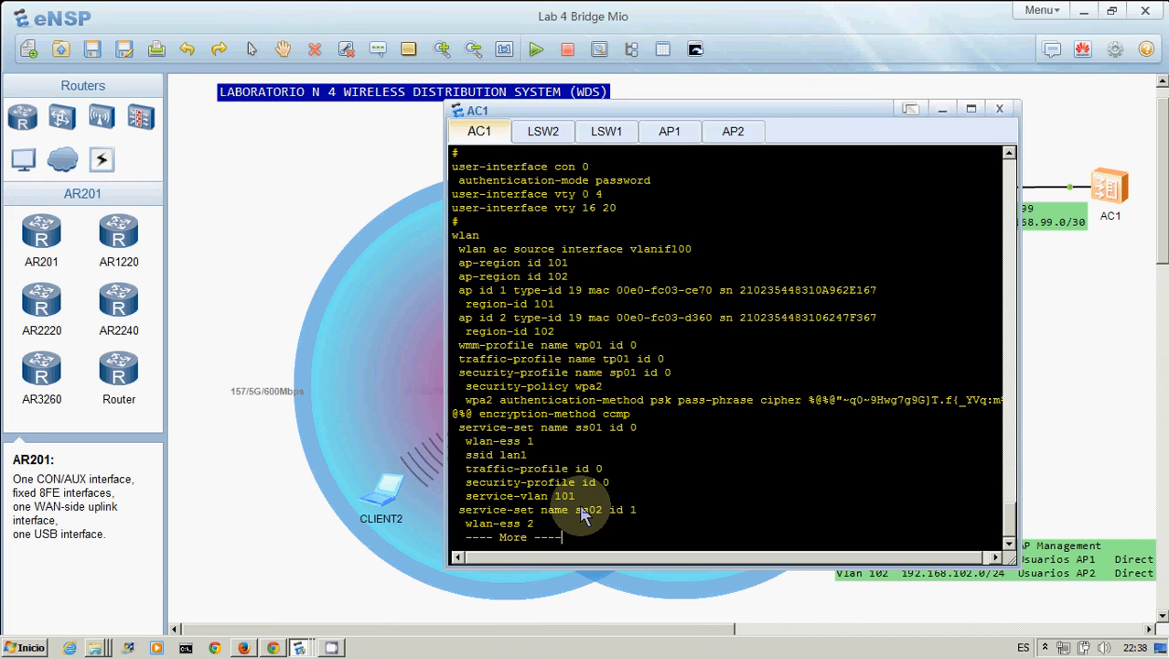
Page the listing through bridge profile bp01 and highlight the ssid lan2 line in service set ss02
{"action": "key", "text": "Return"}
{"action": "key", "text": "Return"}
{"action": "key", "text": "Return"}
{"action": "key", "text": "Return"}
{"action": "key", "text": "Return"}
{"action": "key", "text": "Return"}
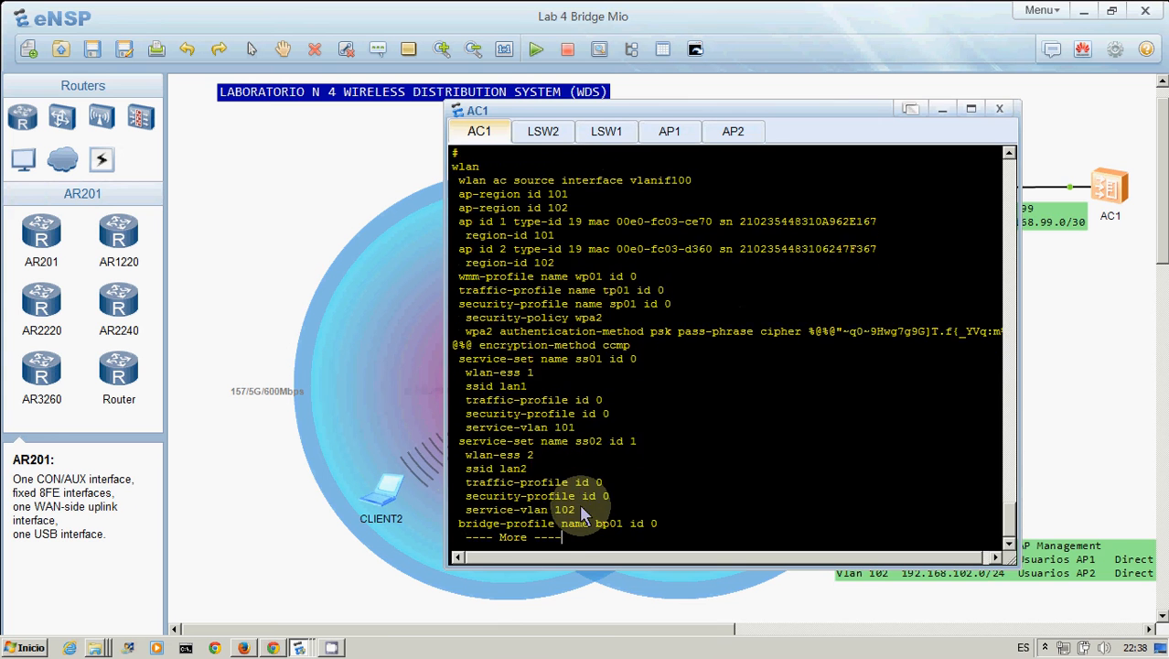
{"action": "key", "text": "Return"}
{"action": "key", "text": "Return"}
{"action": "key", "text": "Return"}
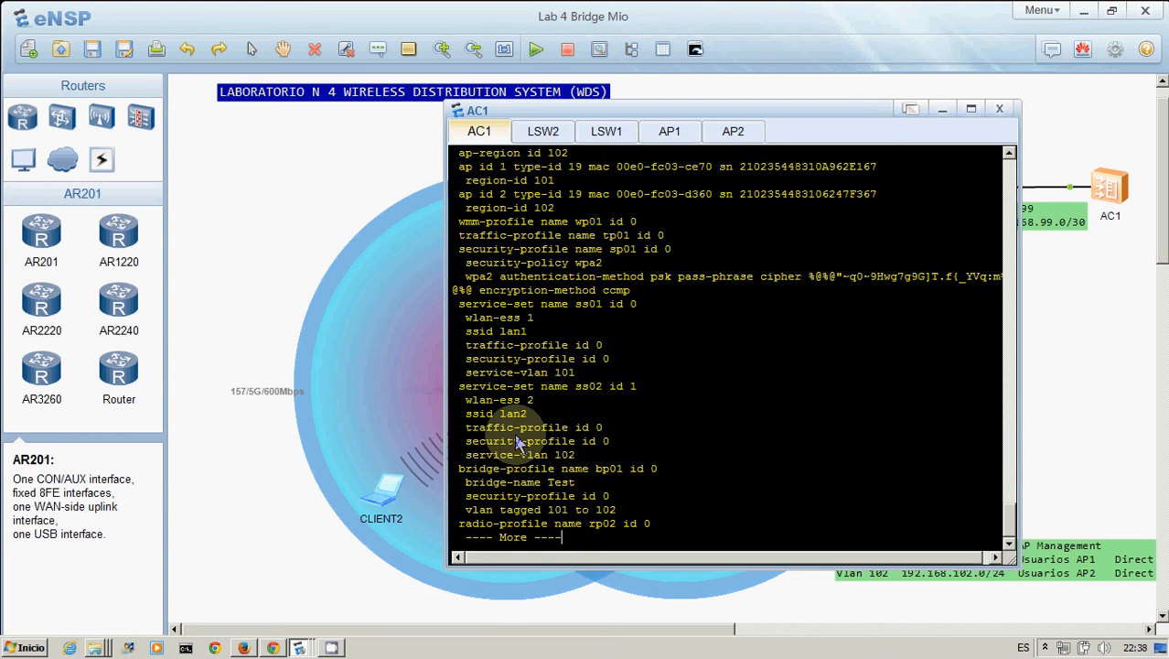
{"action": "left_click_drag", "start_coordinate": [466, 414], "coordinate": [534, 426]}
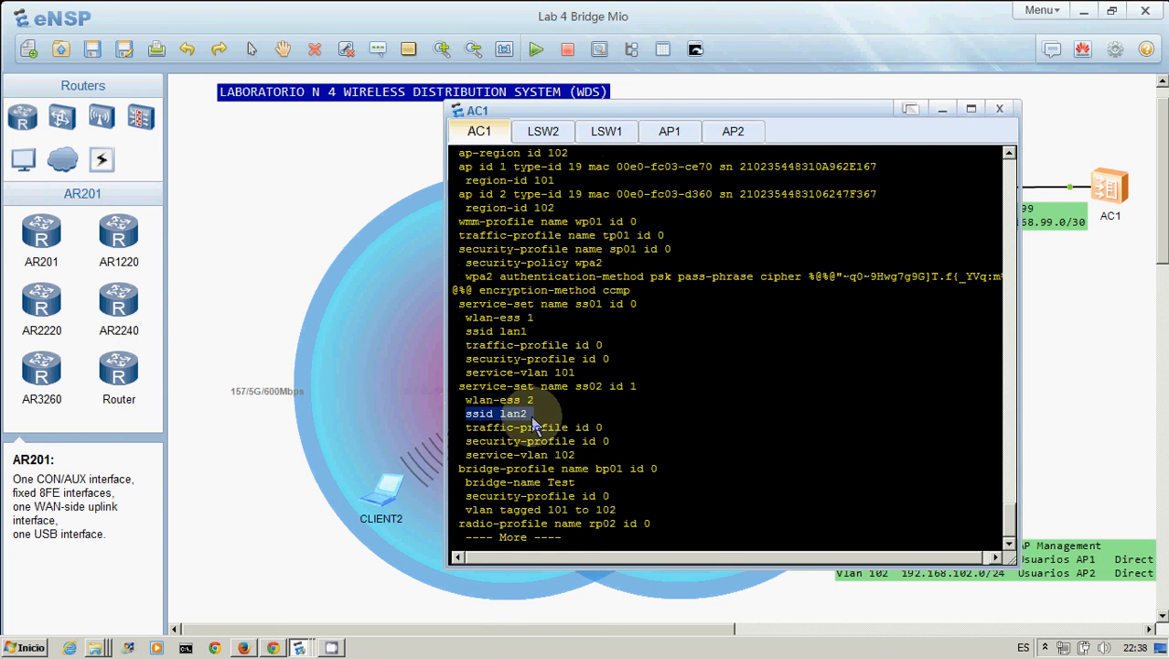
{"action": "left_click", "coordinate": [526, 437]}
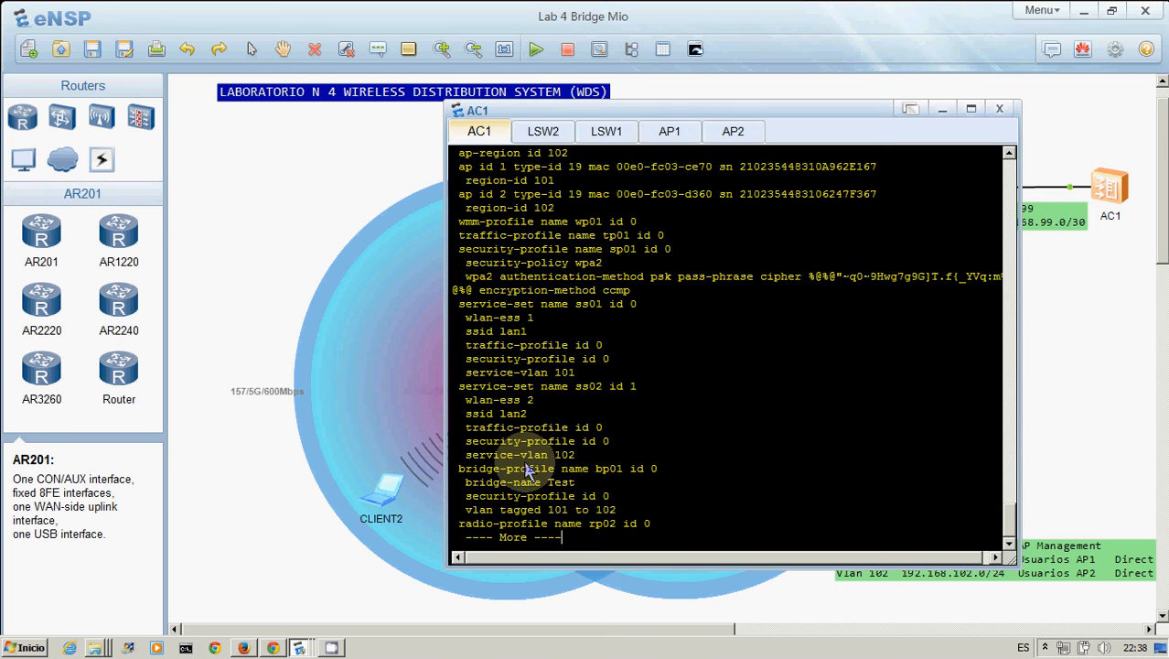
Page the listing down to radio profile rp01 and highlight the security-profile line in bridge profile bp01
{"action": "key", "text": "Return"}
{"action": "key", "text": "Return"}
{"action": "key", "text": "Return"}
{"action": "key", "text": "Return"}
{"action": "key", "text": "Return"}
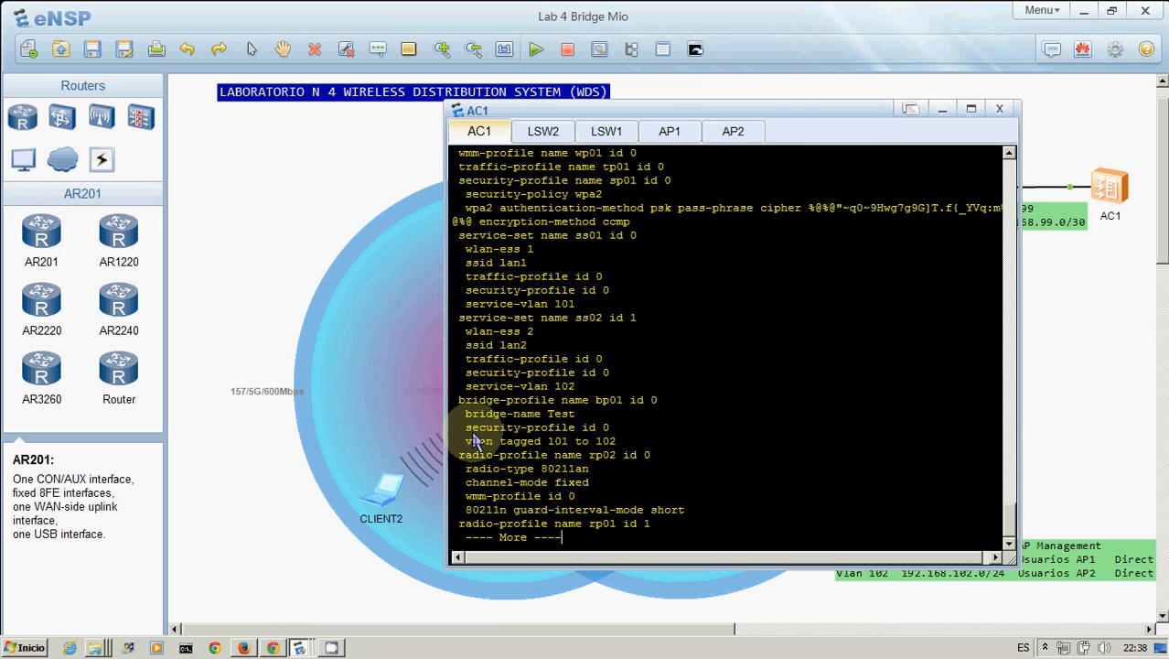
{"action": "left_click_drag", "start_coordinate": [466, 428], "coordinate": [588, 437]}
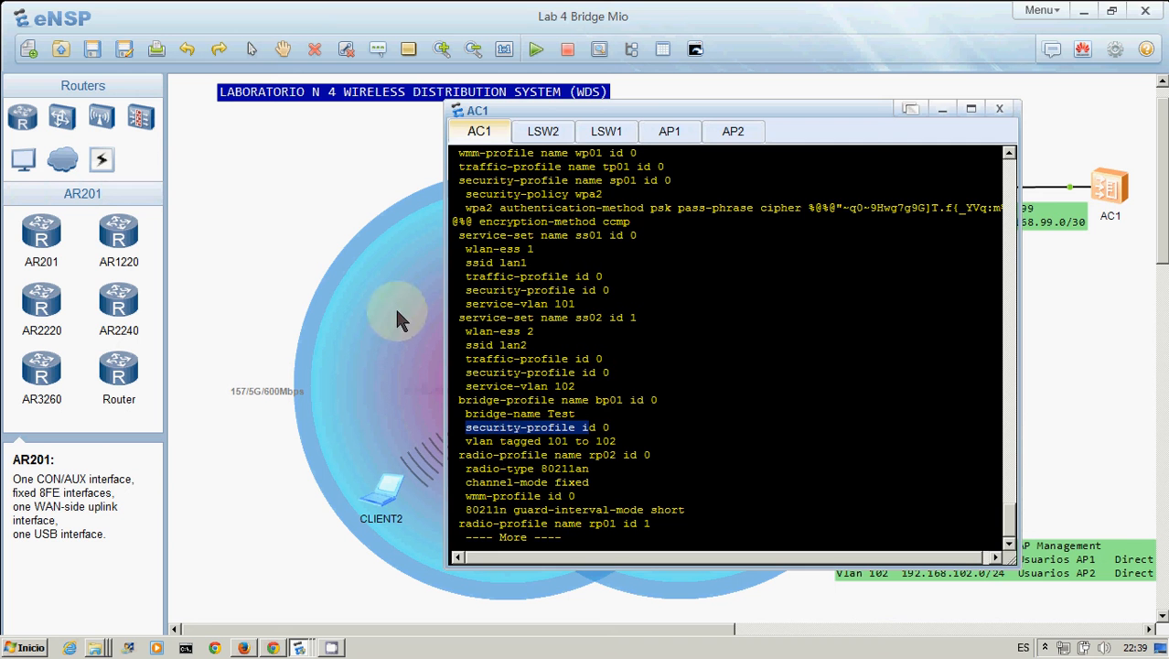
{"action": "left_click", "coordinate": [293, 189]}
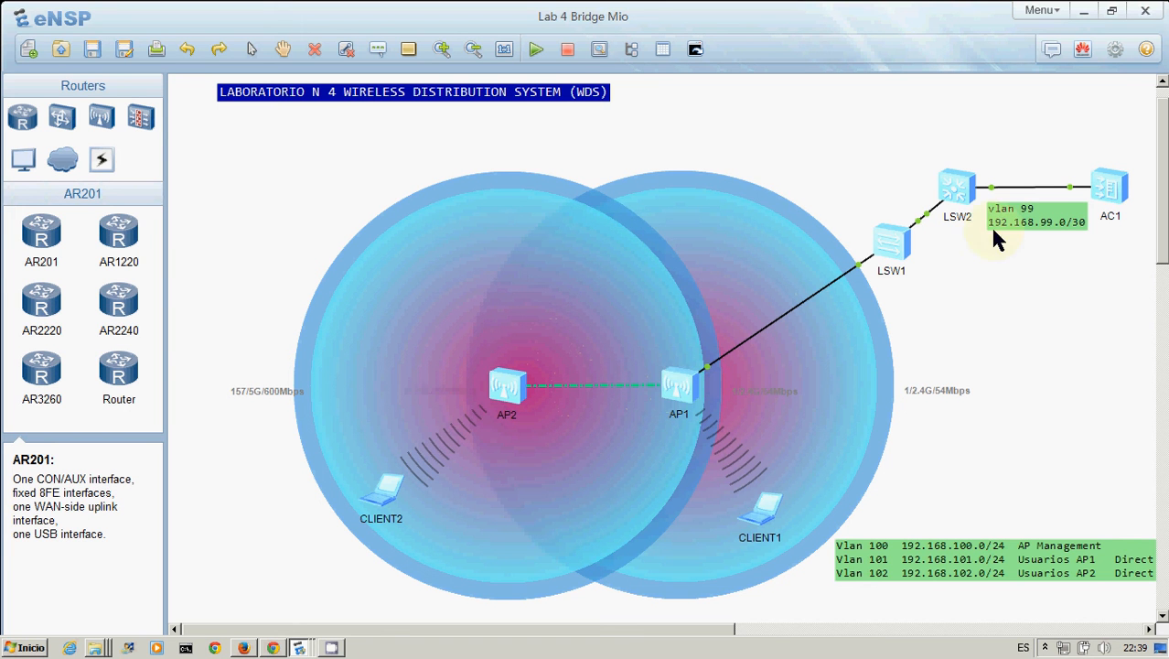
Reopen the AC1 console and page the listing through bridge whitelist bw01 to the start of ap 1 radio 1
{"action": "double_click", "coordinate": [1109, 189]}
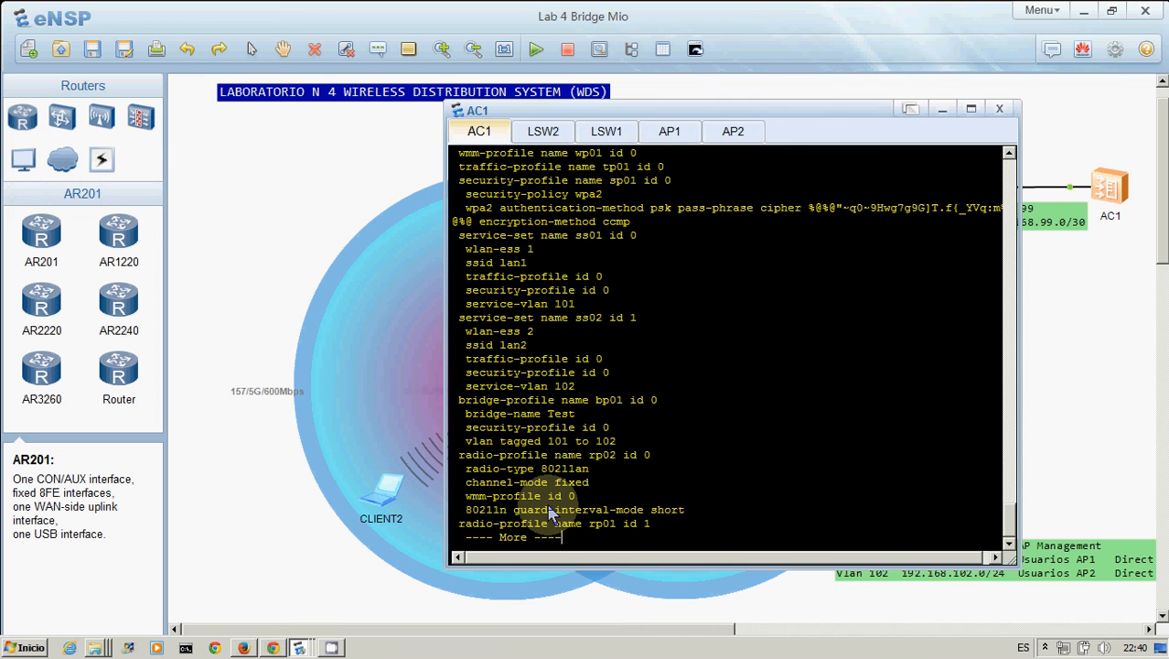
{"action": "key", "text": "Return"}
{"action": "key", "text": "Return"}
{"action": "key", "text": "Return"}
{"action": "key", "text": "Return"}
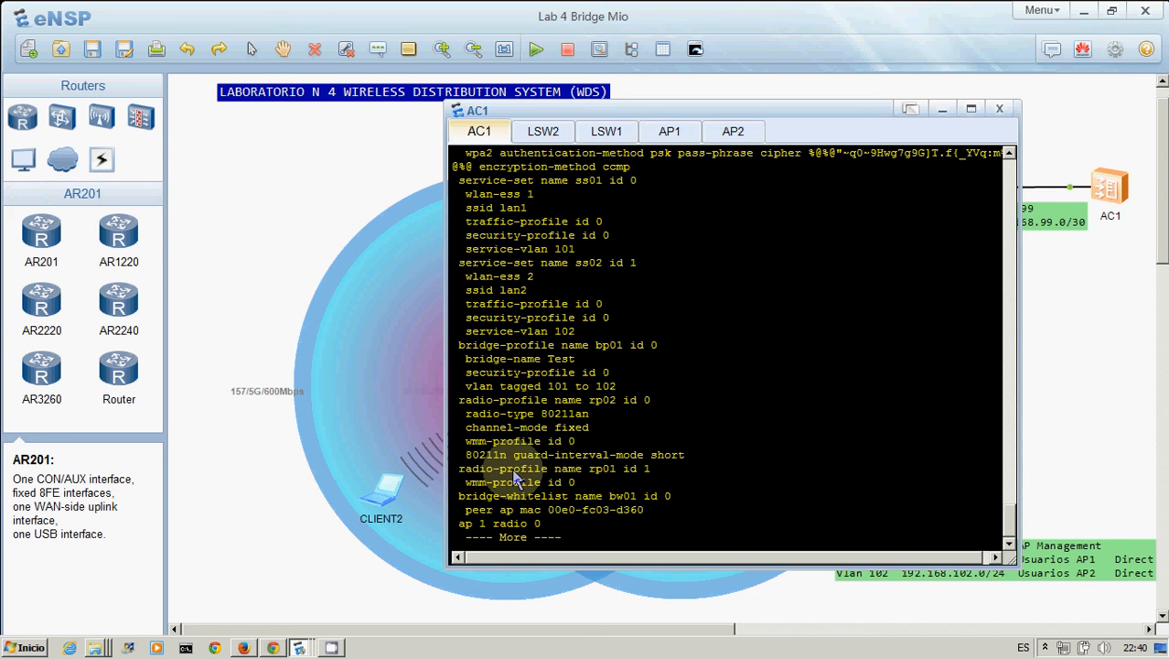
{"action": "key", "text": "Return"}
{"action": "key", "text": "Return"}
{"action": "key", "text": "Return"}
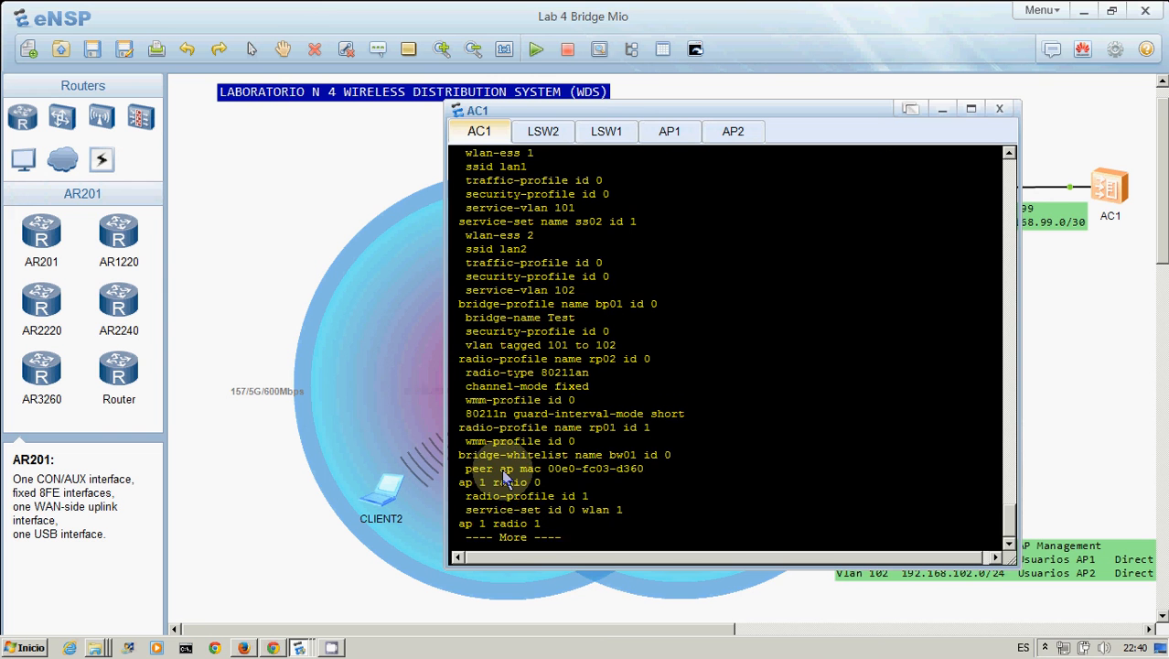
{"action": "key", "text": "Return"}
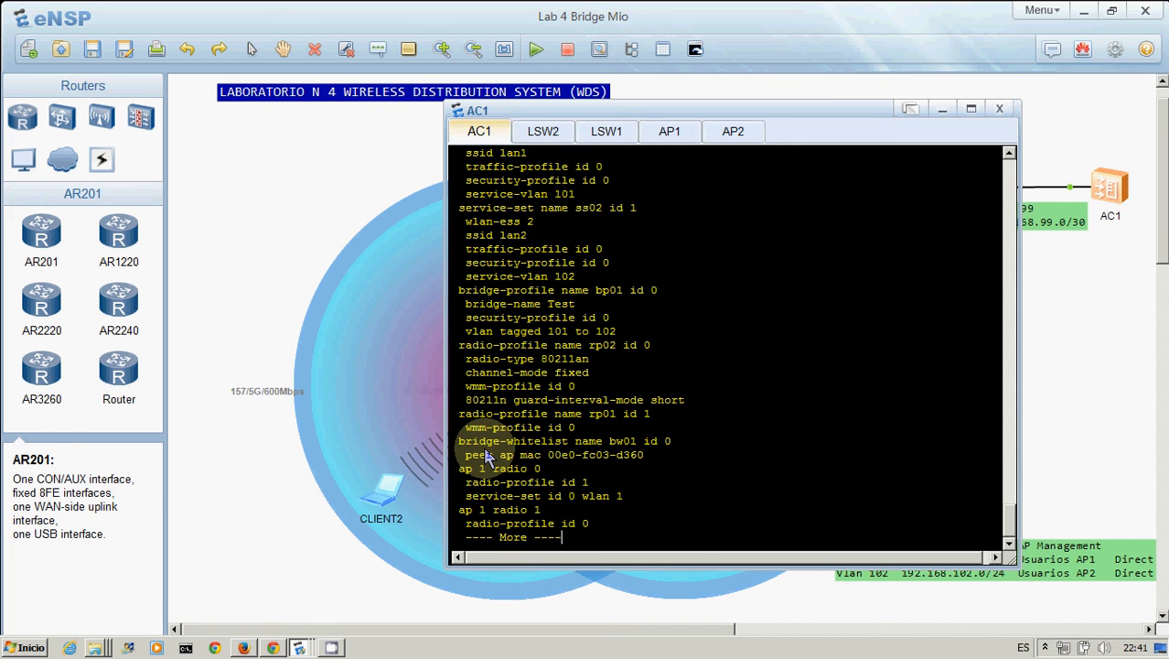
Check the AP1 console and the whitelist's peer AP entry on AC1, and select AP1 in the topology
{"action": "left_click", "coordinate": [326, 240]}
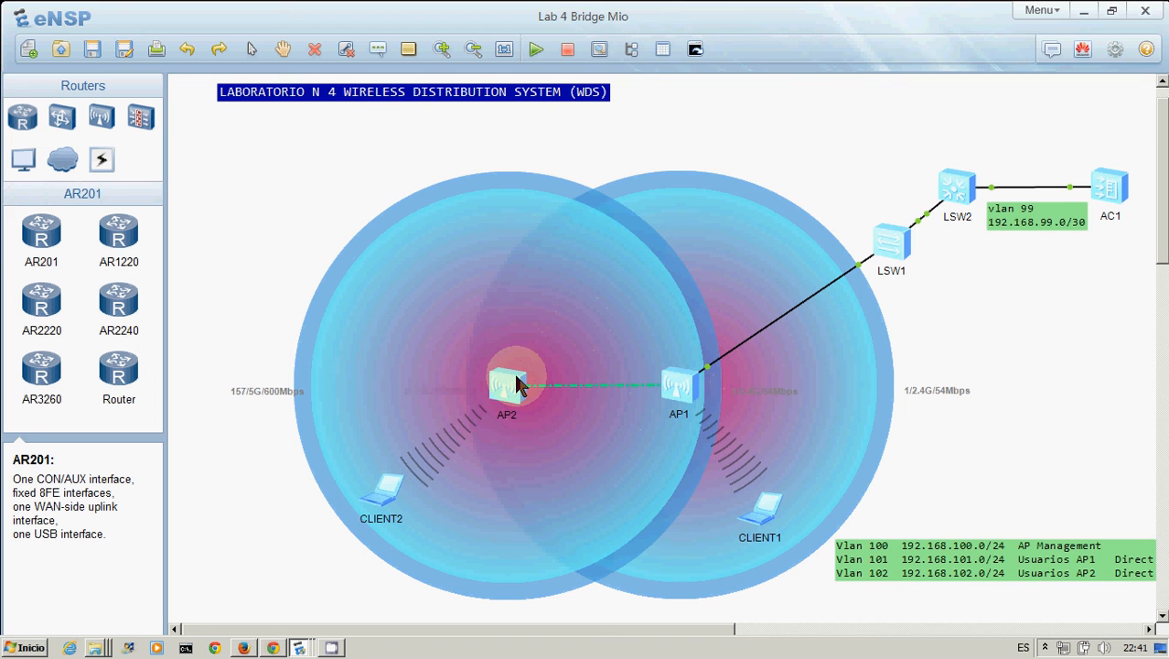
{"action": "double_click", "coordinate": [682, 400]}
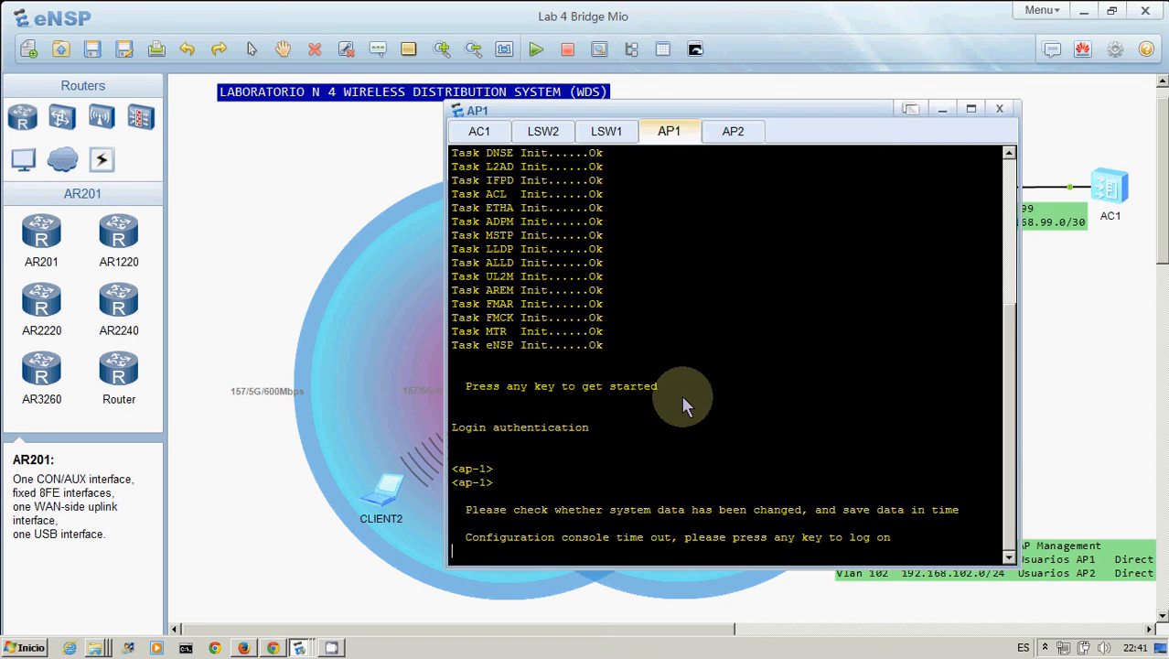
{"action": "left_click", "coordinate": [345, 204]}
{"action": "double_click", "coordinate": [1114, 187]}
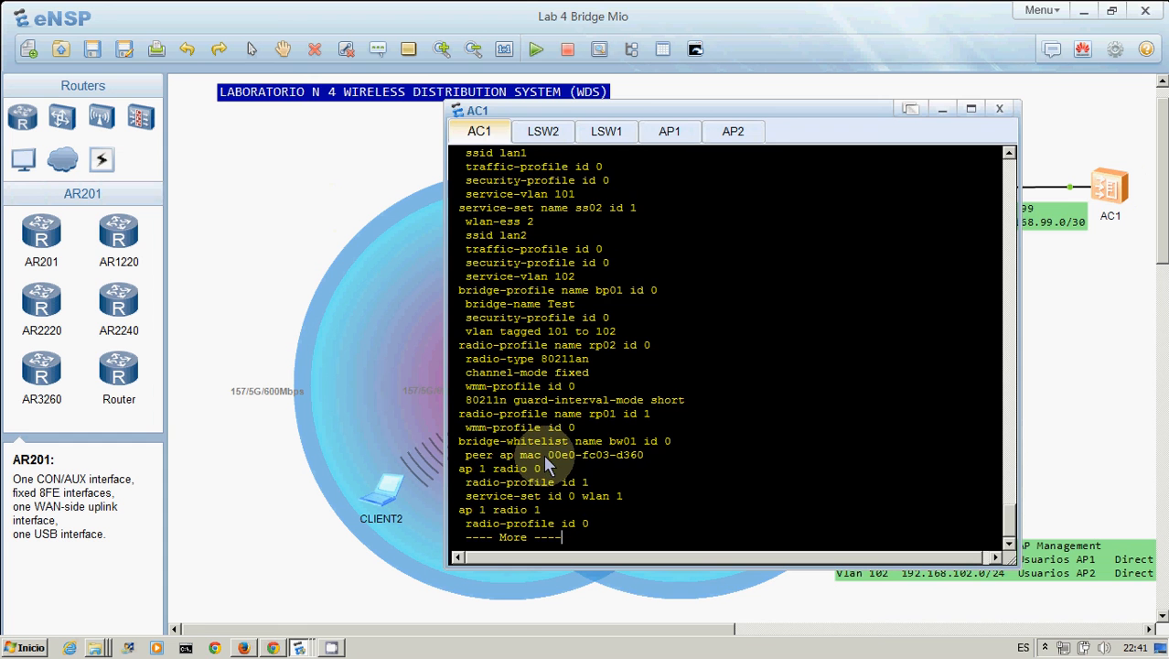
{"action": "left_click", "coordinate": [334, 243]}
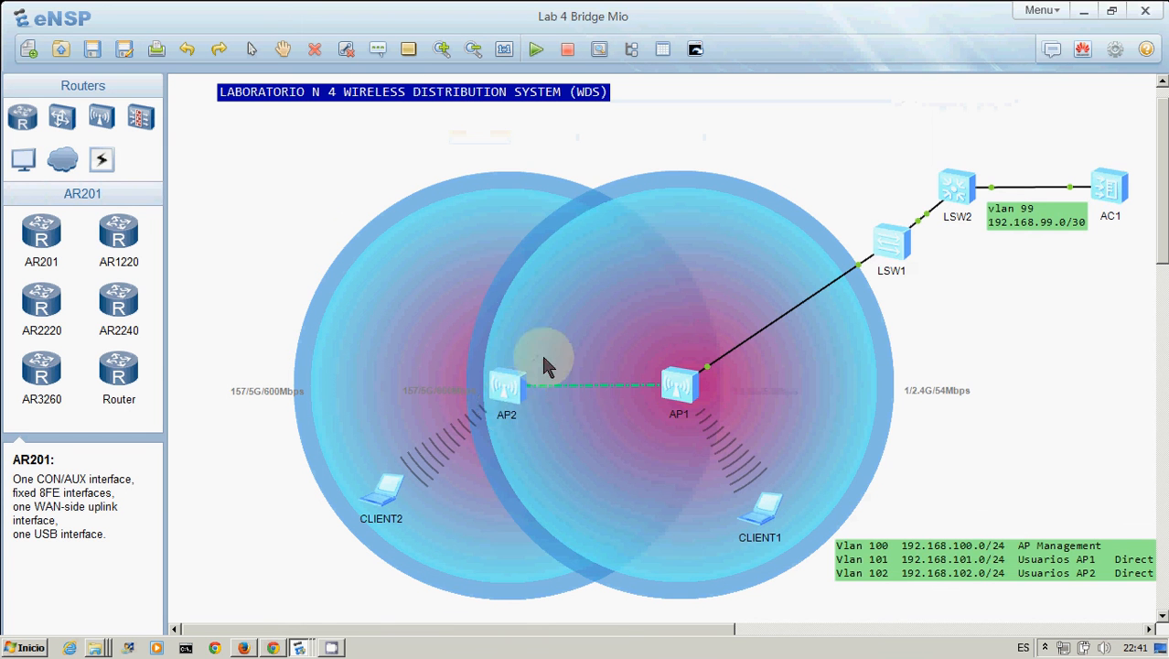
{"action": "left_click", "coordinate": [677, 386]}
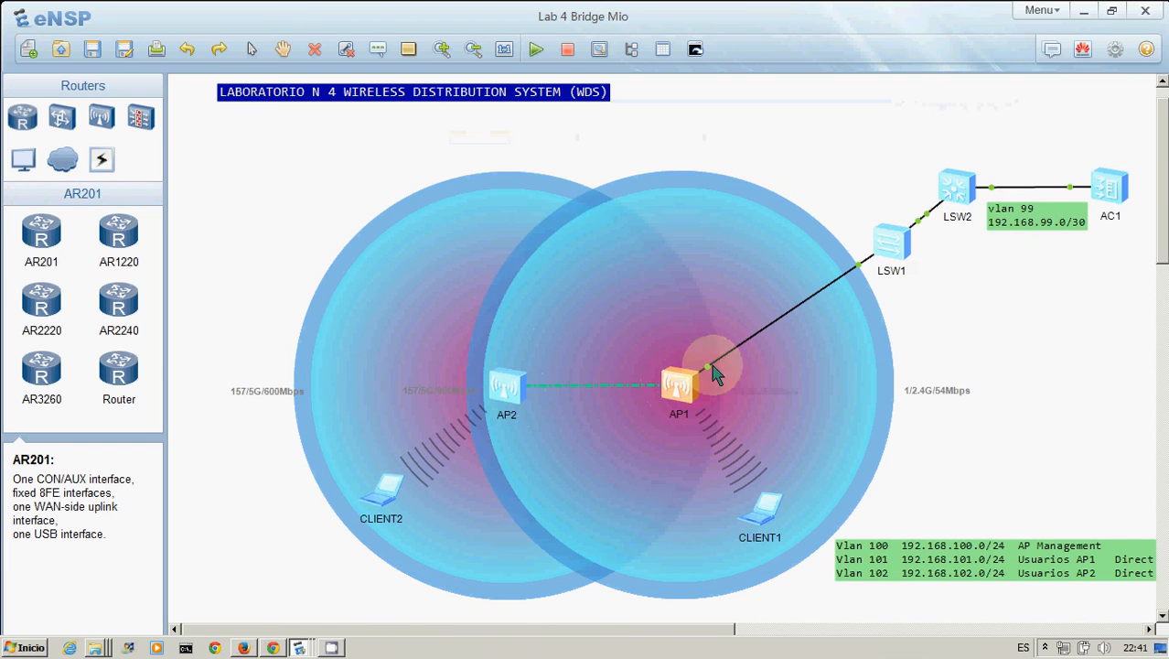
Reopen the AC1 console and page the listing through the channel and bridge settings of ap 1 radio 1
{"action": "double_click", "coordinate": [1114, 188]}
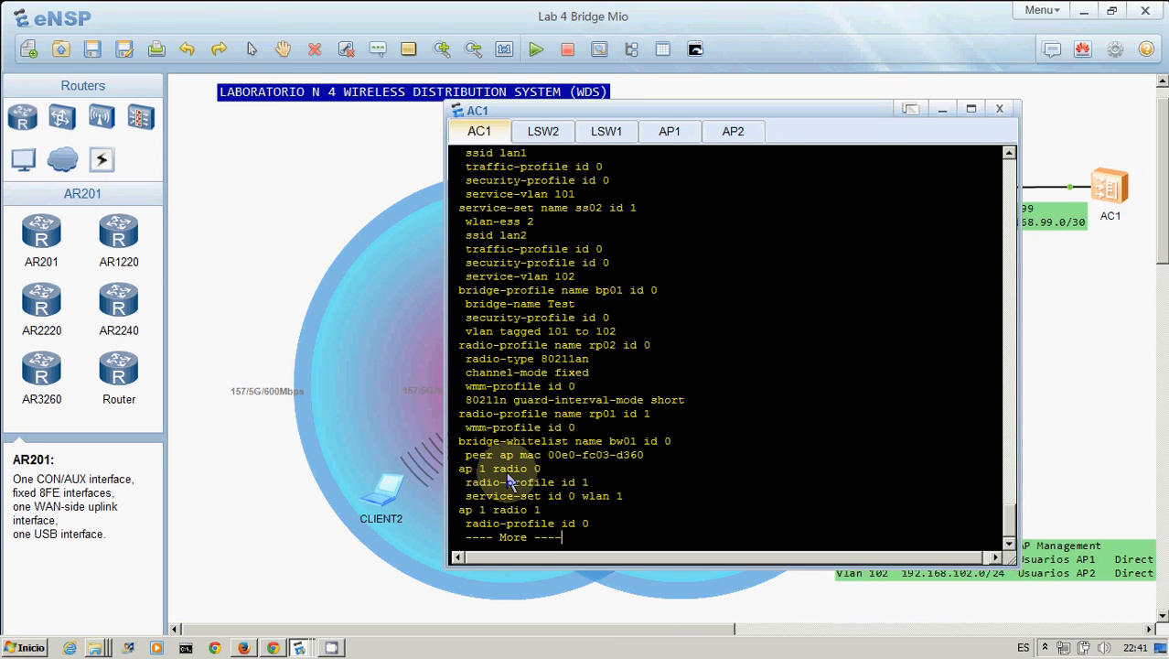
{"action": "key", "text": "Return"}
{"action": "key", "text": "Return"}
{"action": "key", "text": "Return"}
{"action": "key", "text": "Return"}
{"action": "key", "text": "Return"}
{"action": "key", "text": "Return"}
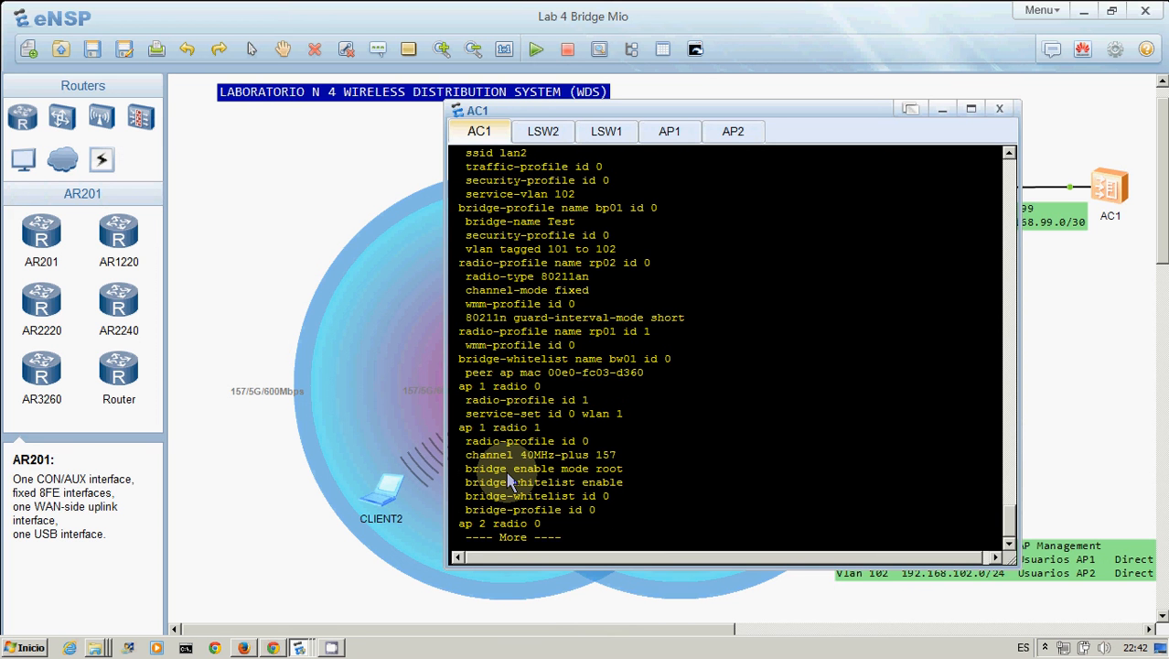
Compare the AP1 console and topology with the ap 1 radio 1 settings listed on AC1
{"action": "left_click", "coordinate": [314, 212]}
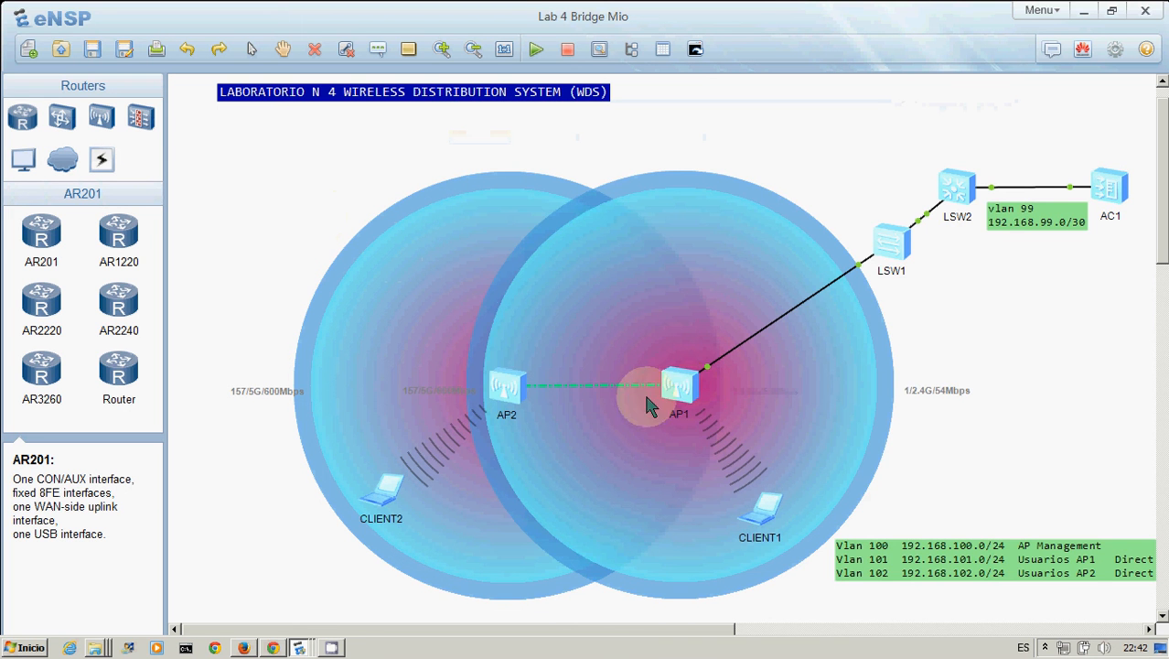
{"action": "double_click", "coordinate": [679, 389]}
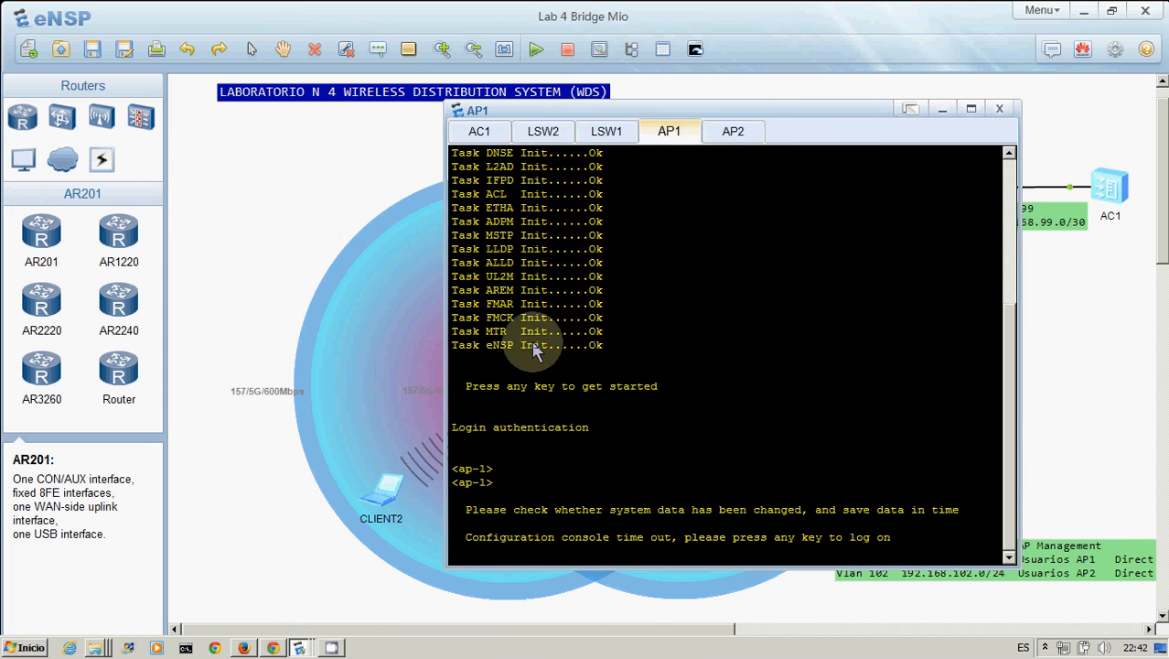
{"action": "left_click", "coordinate": [339, 248]}
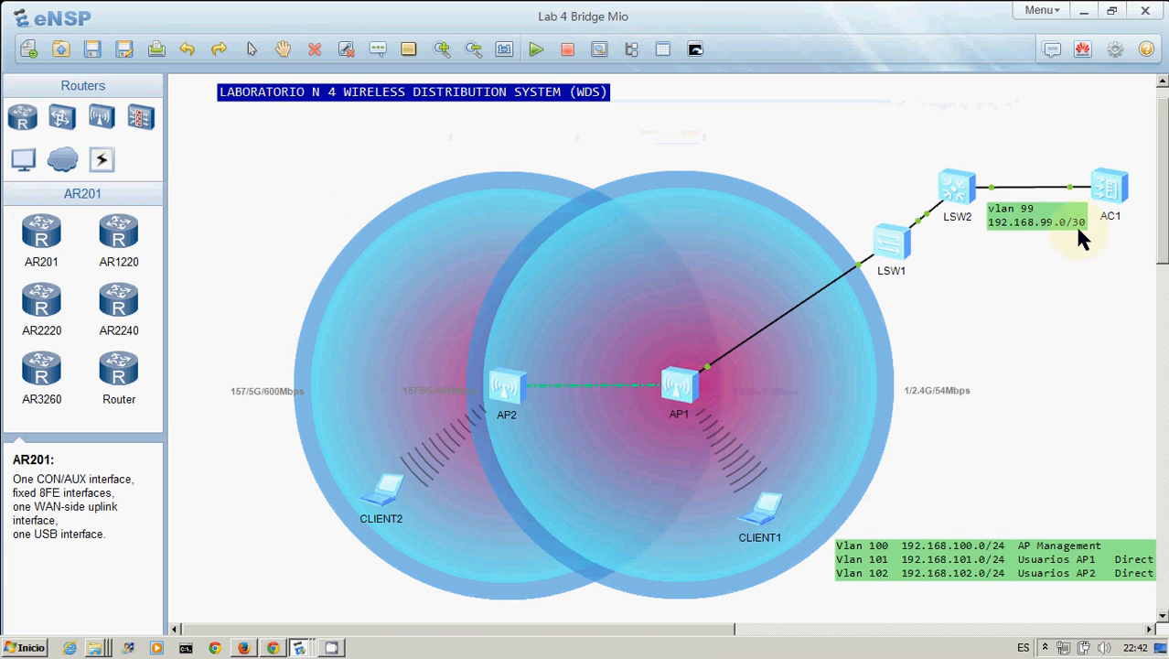
{"action": "double_click", "coordinate": [1109, 194]}
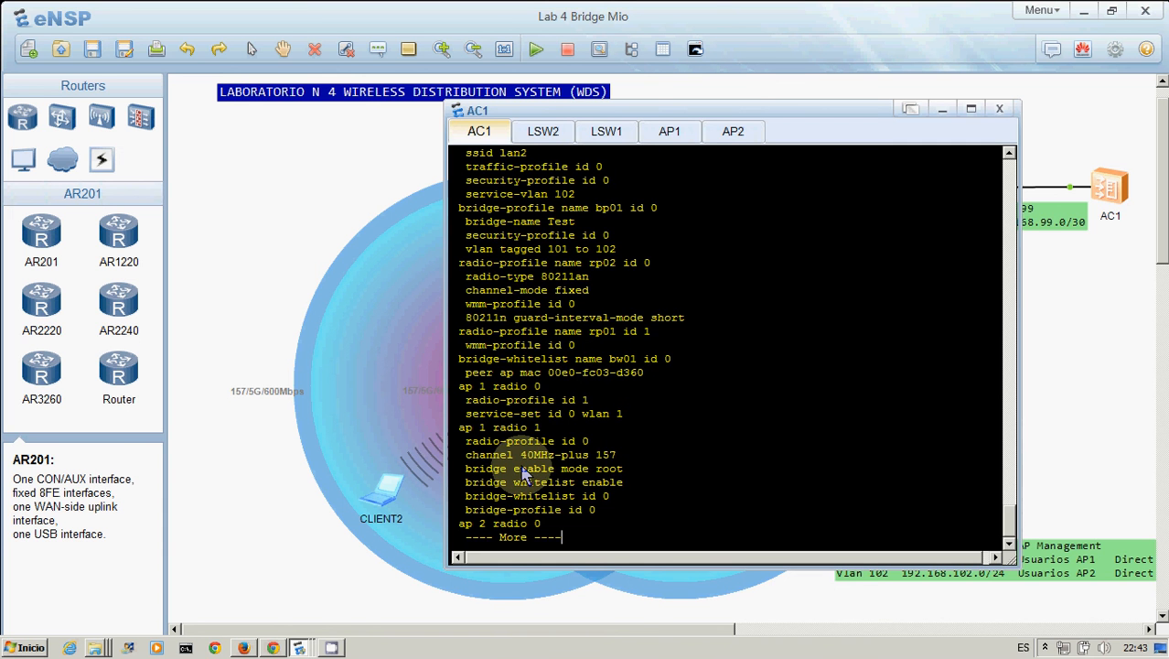
{"action": "left_click", "coordinate": [316, 196]}
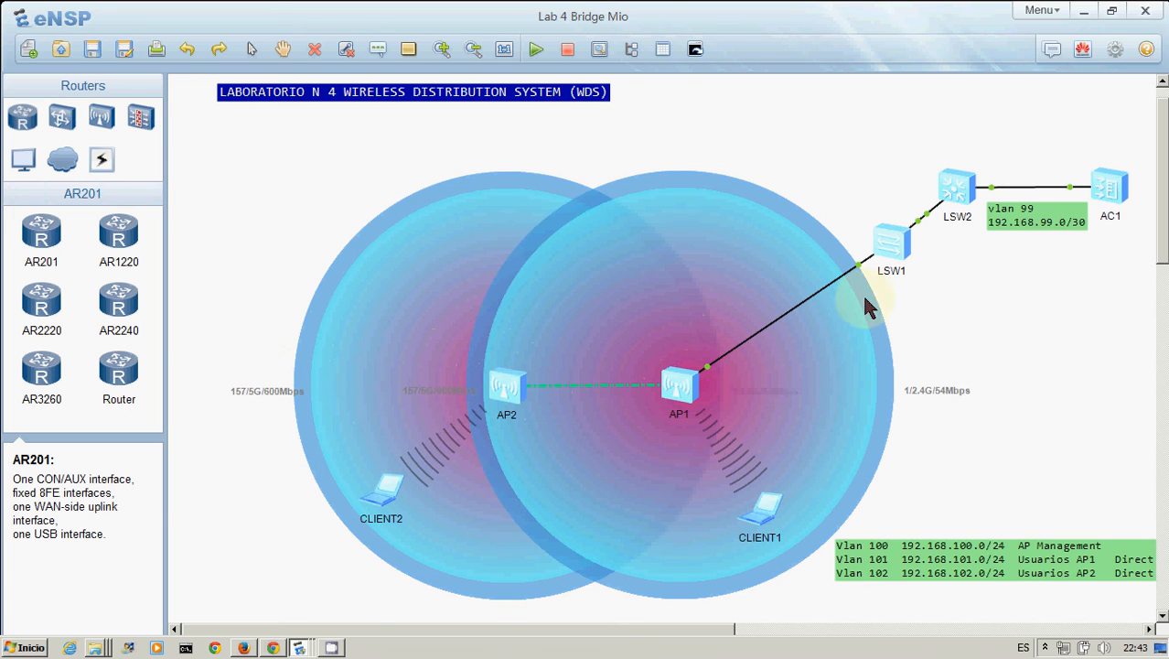
Highlight the bridge enable mode root, bridge whitelist enable and bridge-whitelist id 0 lines under ap 1 radio 1 on AC1
{"action": "double_click", "coordinate": [1104, 194]}
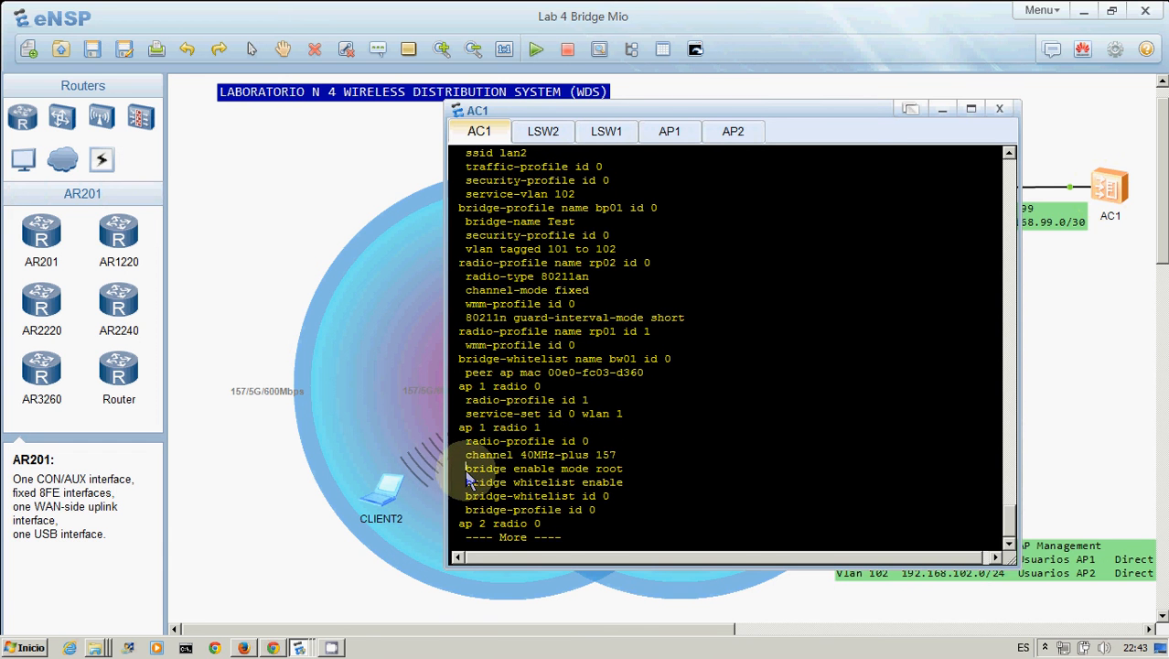
{"action": "left_click_drag", "start_coordinate": [466, 472], "coordinate": [666, 467]}
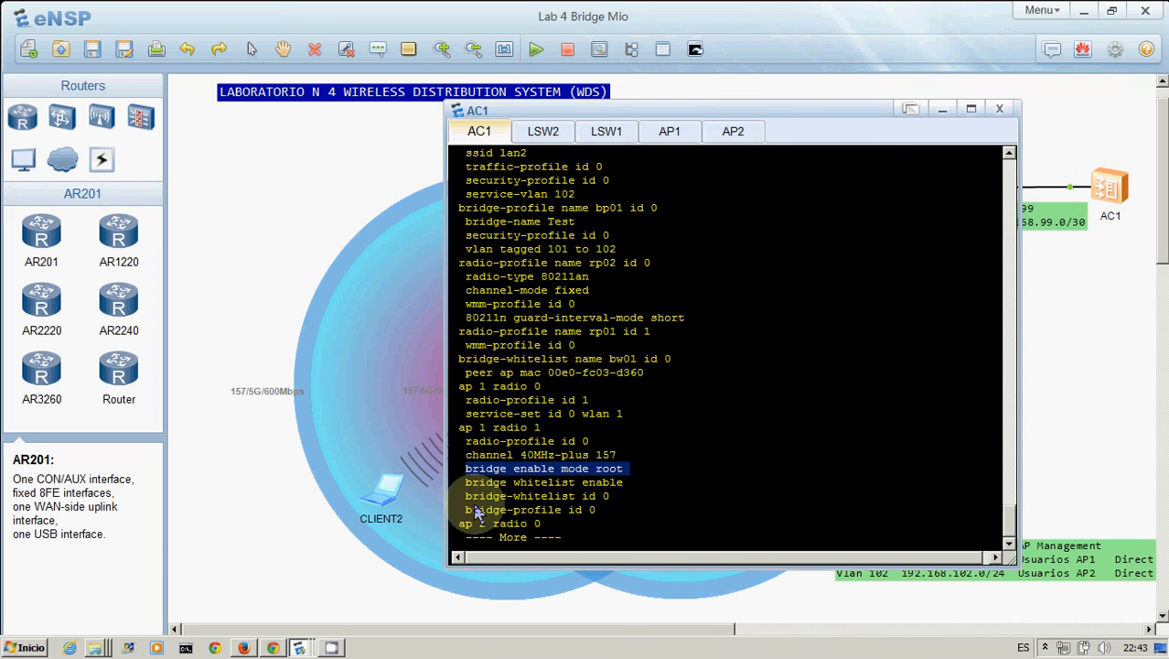
{"action": "left_click_drag", "start_coordinate": [465, 482], "coordinate": [632, 484]}
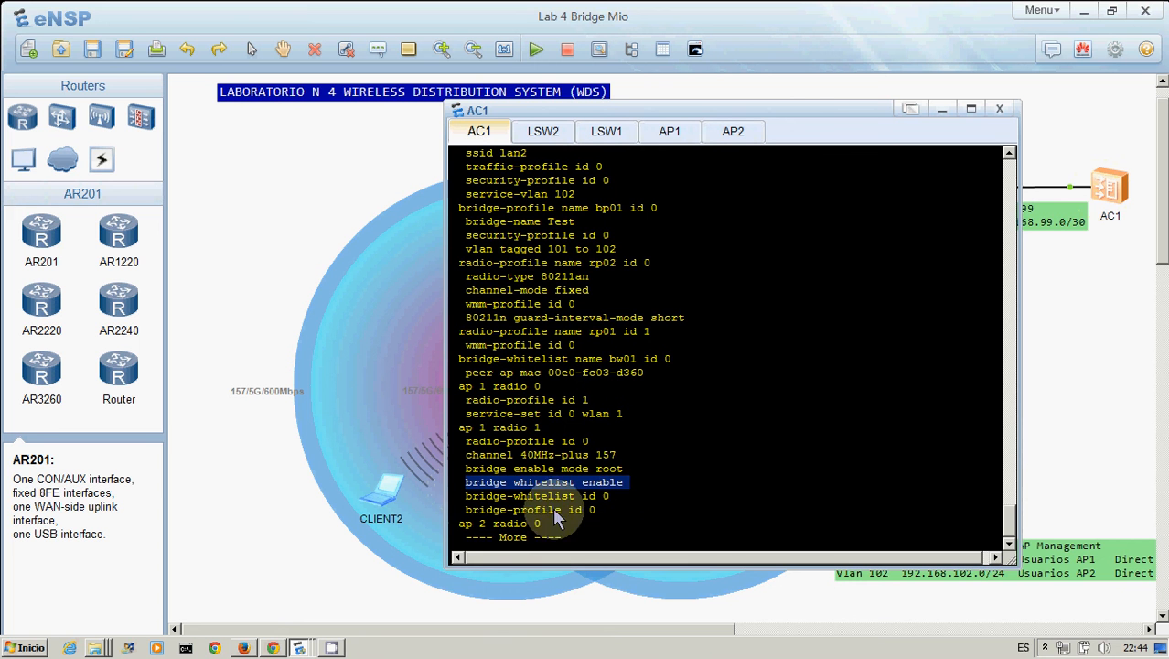
{"action": "left_click_drag", "start_coordinate": [461, 496], "coordinate": [621, 495]}
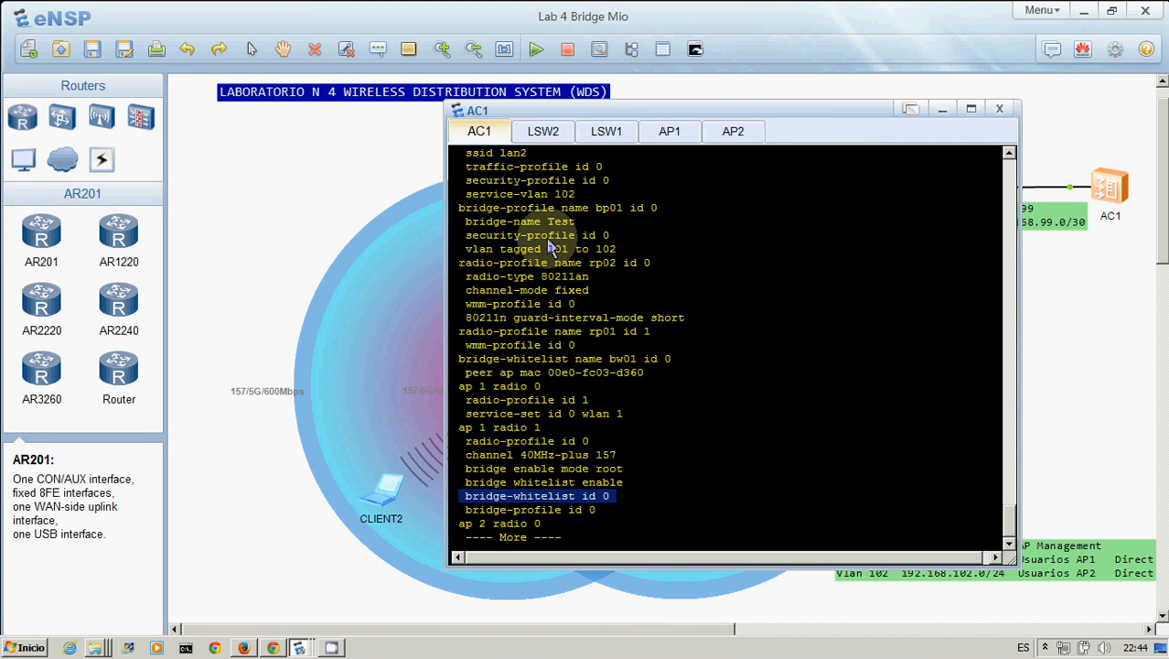
{"action": "left_click", "coordinate": [531, 512]}
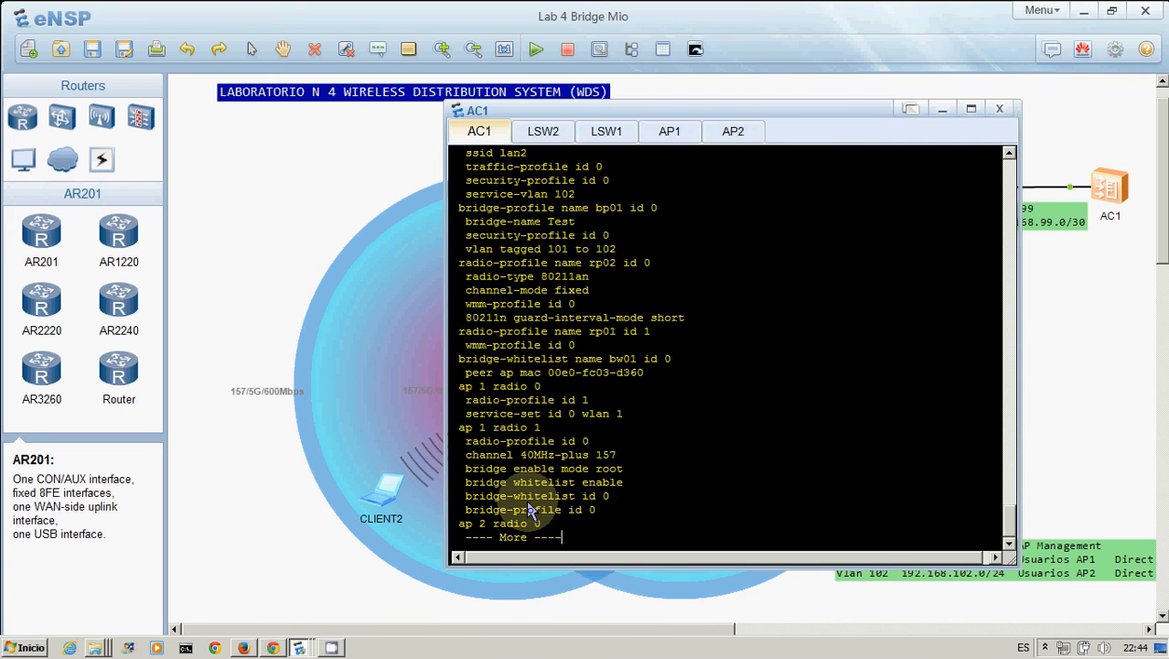
Page AC1's listing through the ap 2 radio 0 and radio 1 settings to the end of the configuration
{"action": "key", "text": "Return"}
{"action": "key", "text": "Return"}
{"action": "key", "text": "Return"}
{"action": "key", "text": "Return"}
{"action": "key", "text": "Return"}
{"action": "key", "text": "Return"}
{"action": "key", "text": "Return"}
{"action": "key", "text": "Return"}
{"action": "key", "text": "Return"}
{"action": "key", "text": "Return"}
{"action": "key", "text": "Return"}
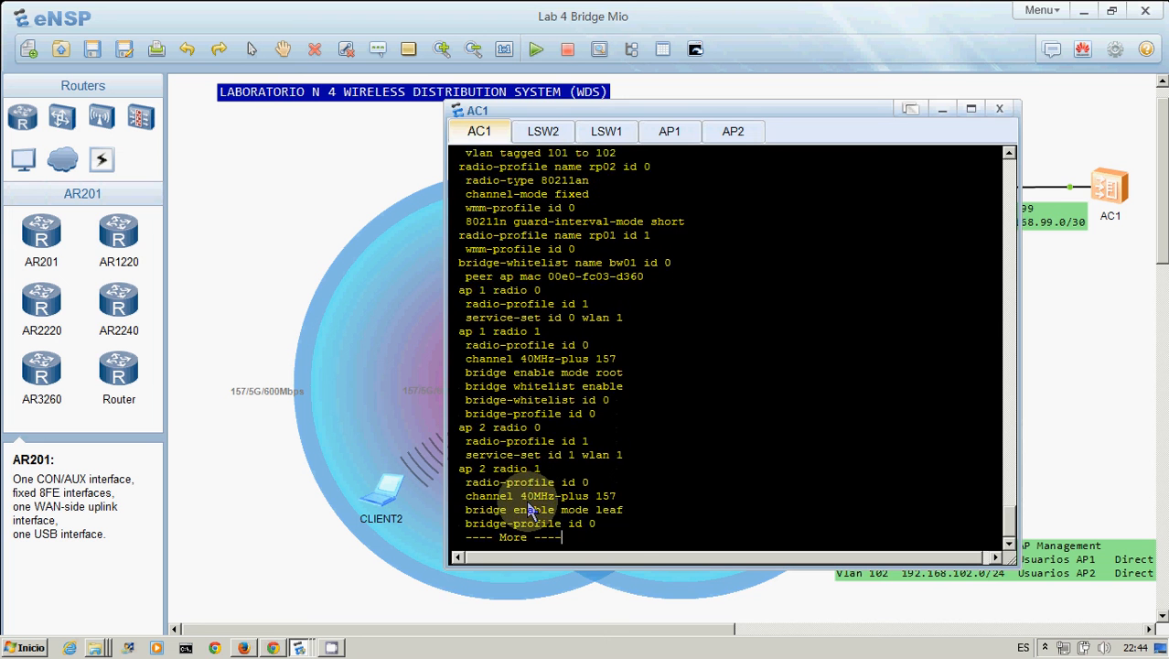
{"action": "left_click", "coordinate": [296, 290]}
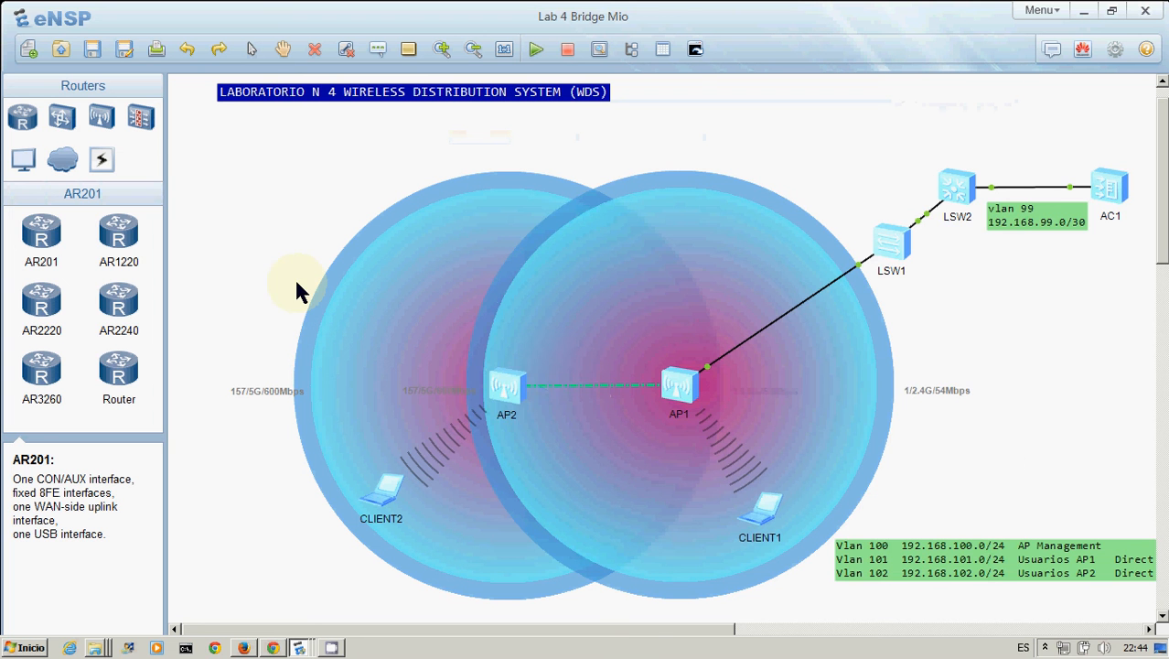
{"action": "double_click", "coordinate": [1114, 186]}
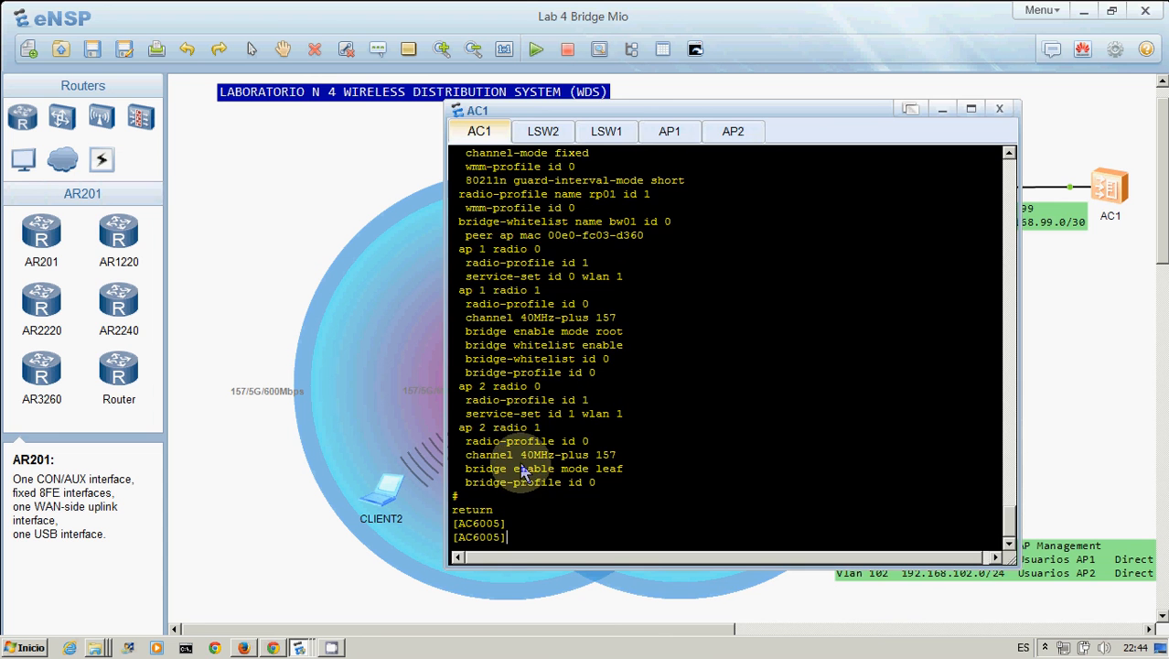
Check the AP1–AP2 link in the topology and highlight AC1's bridge enable mode leaf line under ap 2 radio 1
{"action": "left_click", "coordinate": [289, 250]}
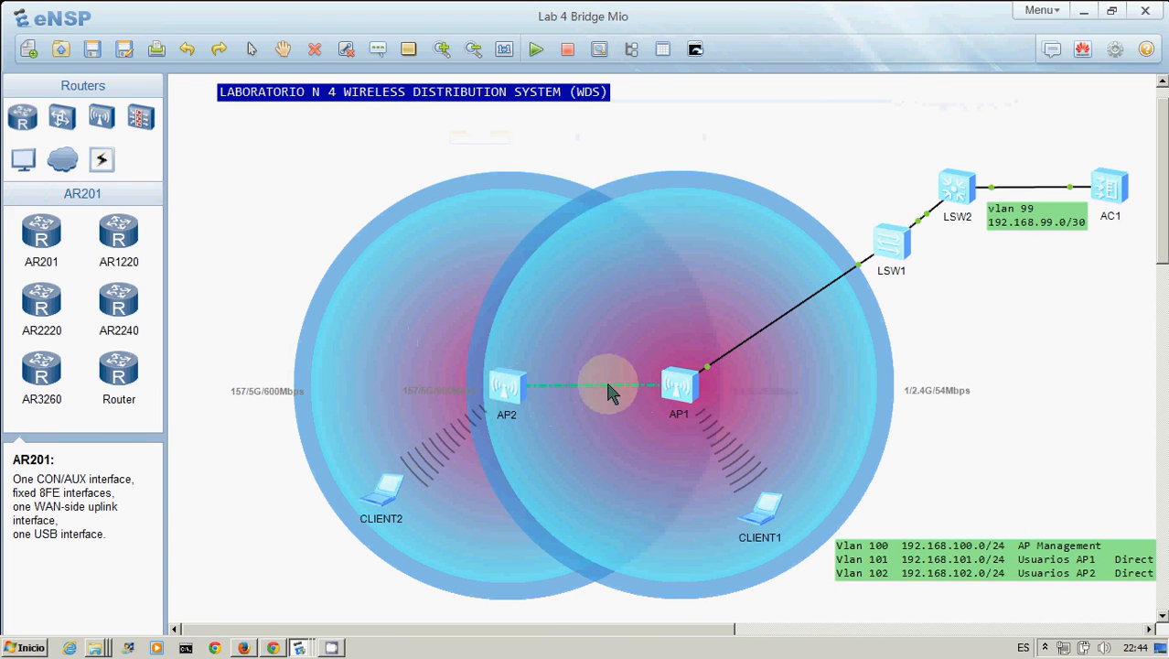
{"action": "double_click", "coordinate": [1102, 199]}
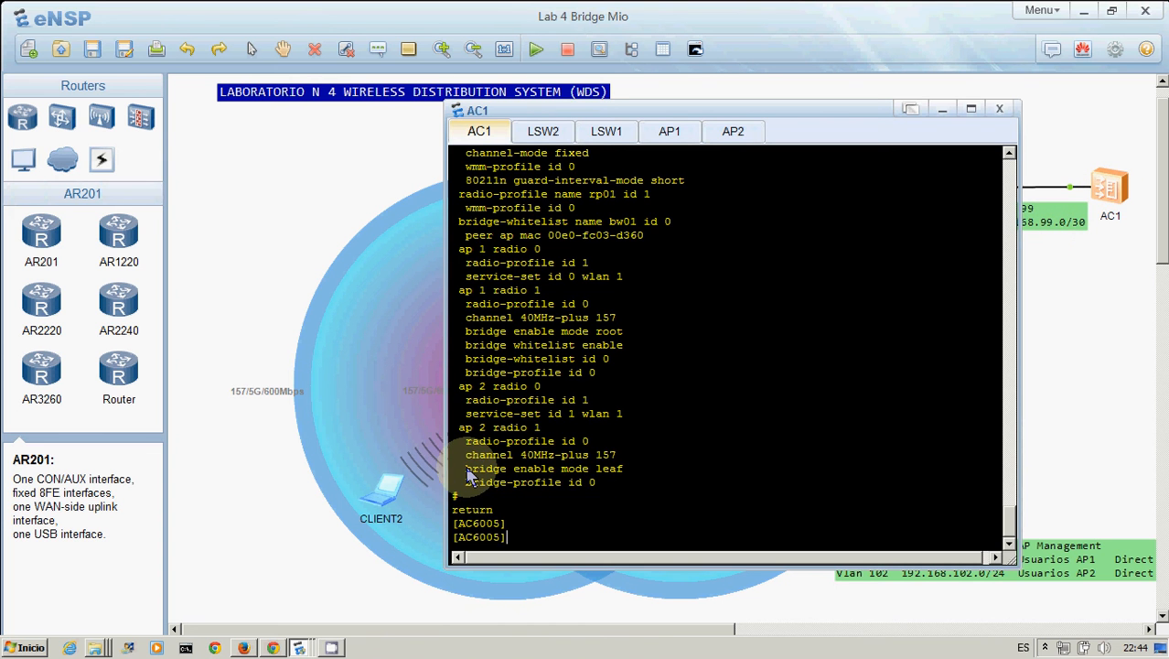
{"action": "left_click_drag", "start_coordinate": [468, 470], "coordinate": [676, 472]}
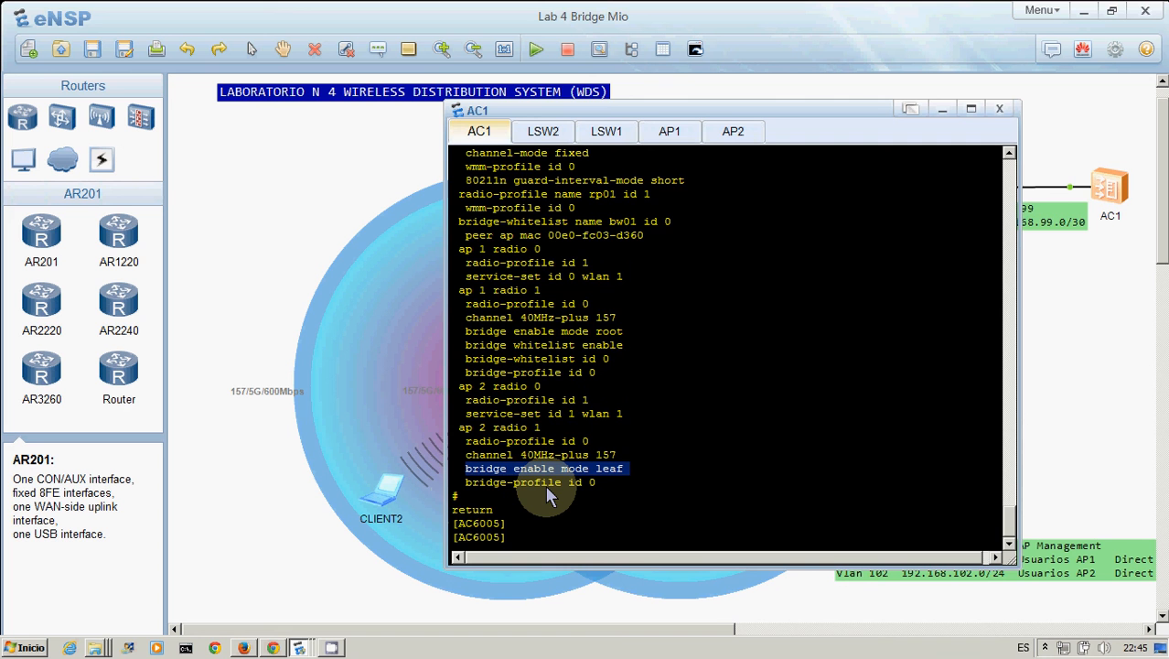
{"action": "left_click", "coordinate": [340, 192]}
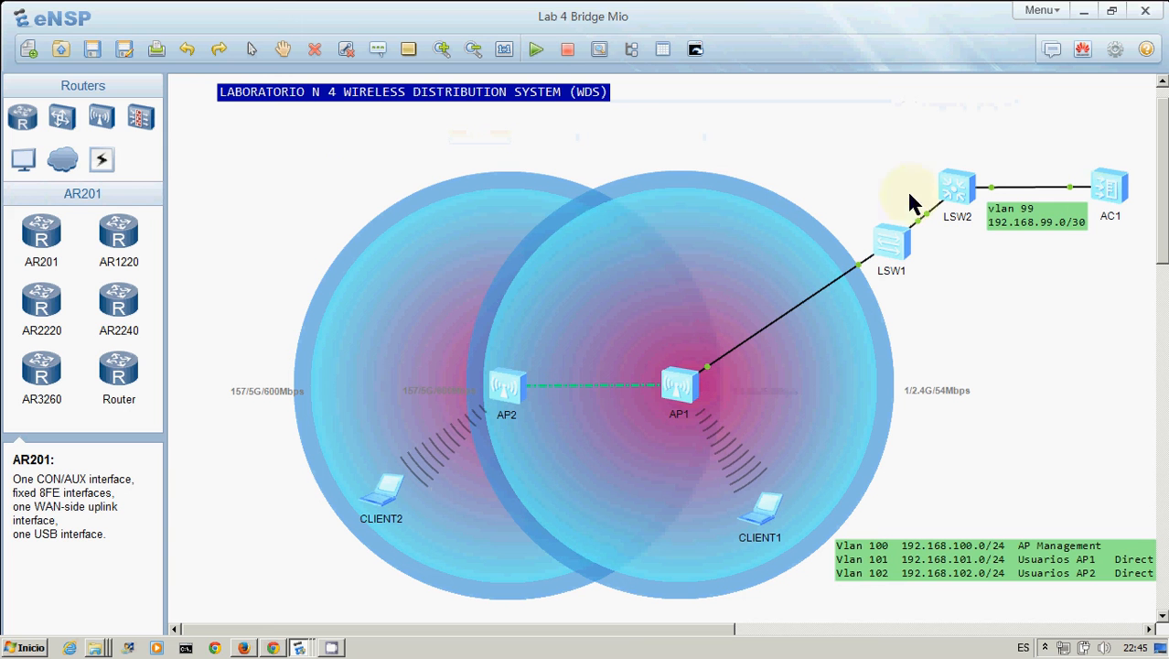
Point out AP1 in the topology and open CLIENT2's command console
{"action": "left_click", "coordinate": [677, 389]}
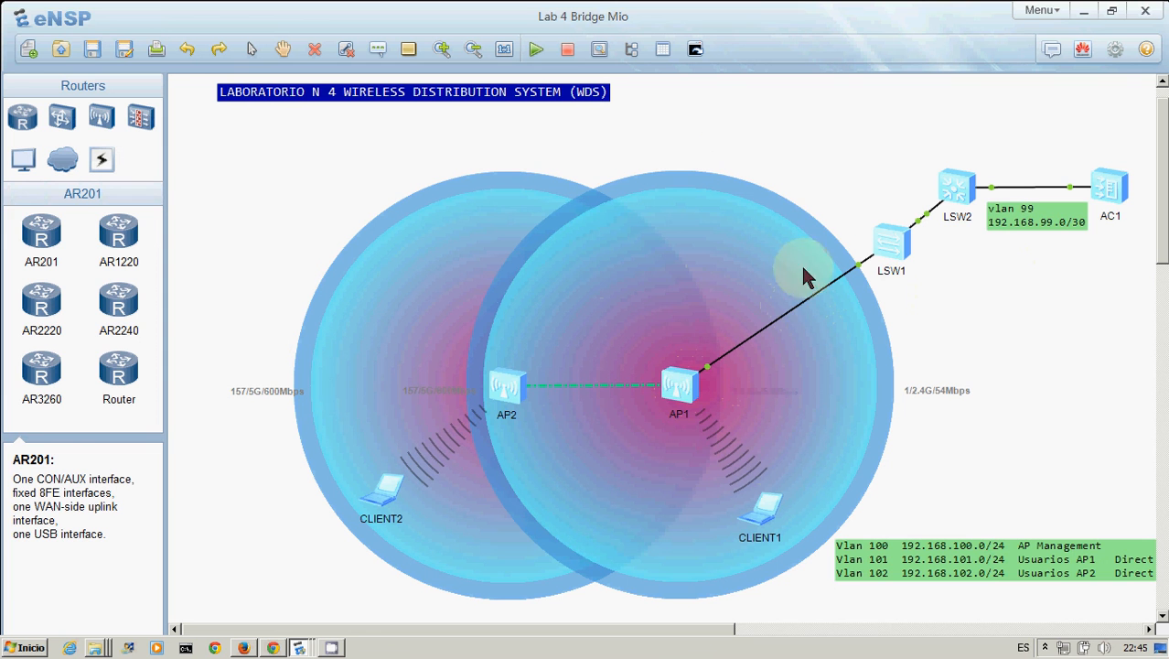
{"action": "left_click", "coordinate": [686, 390]}
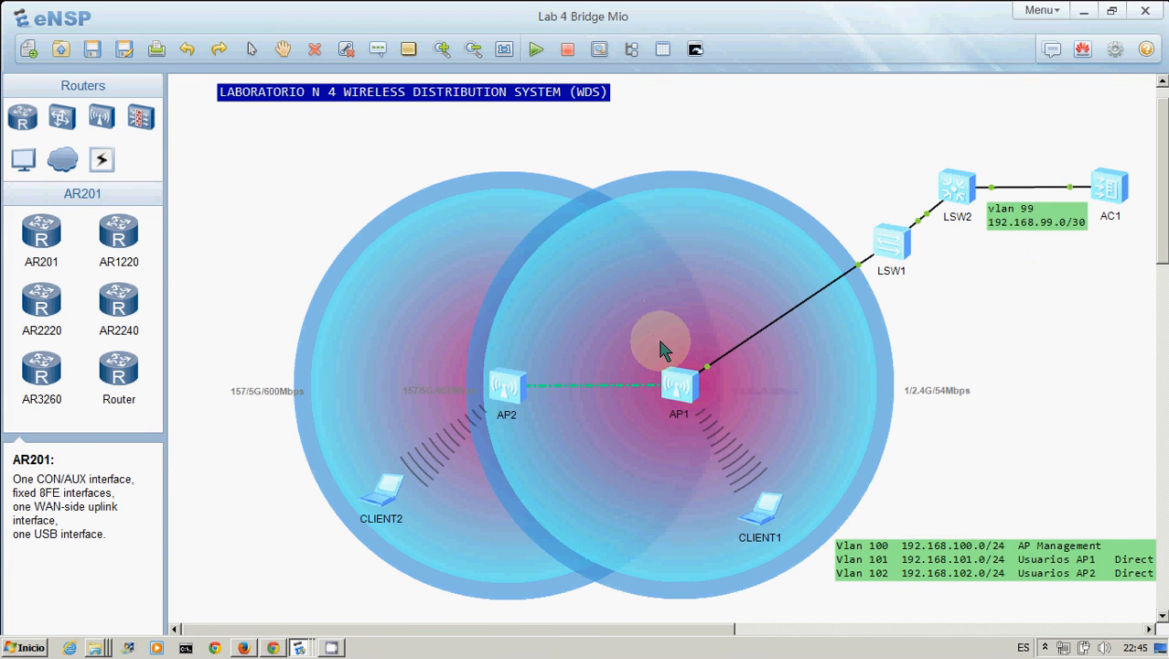
{"action": "left_click", "coordinate": [681, 388]}
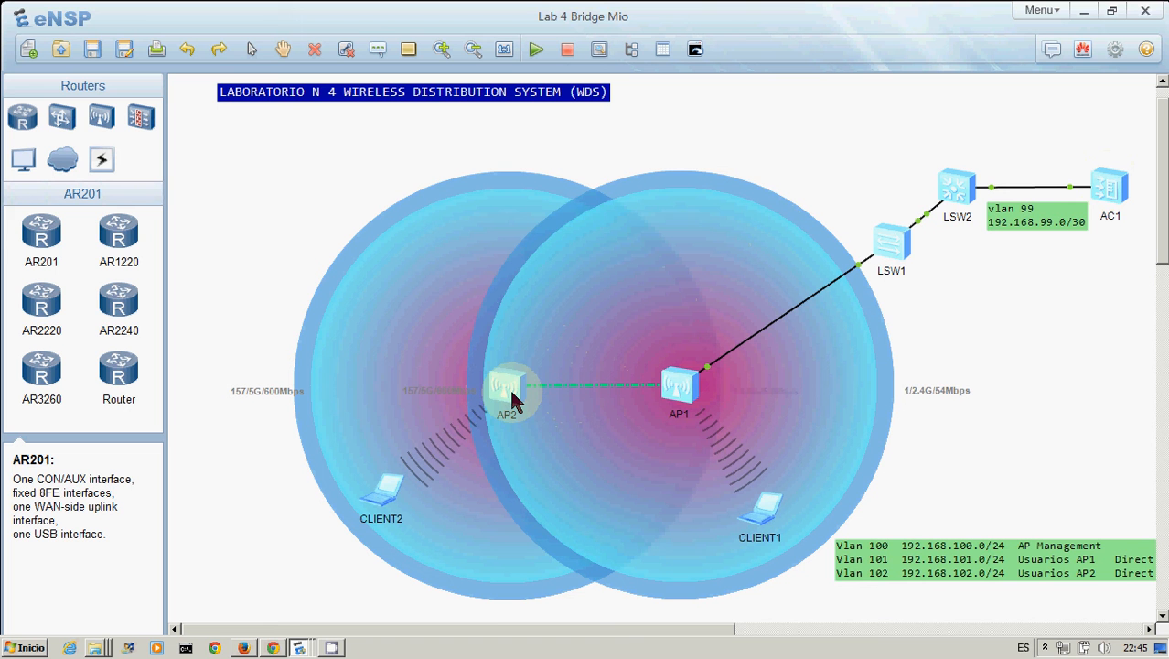
{"action": "double_click", "coordinate": [386, 494]}
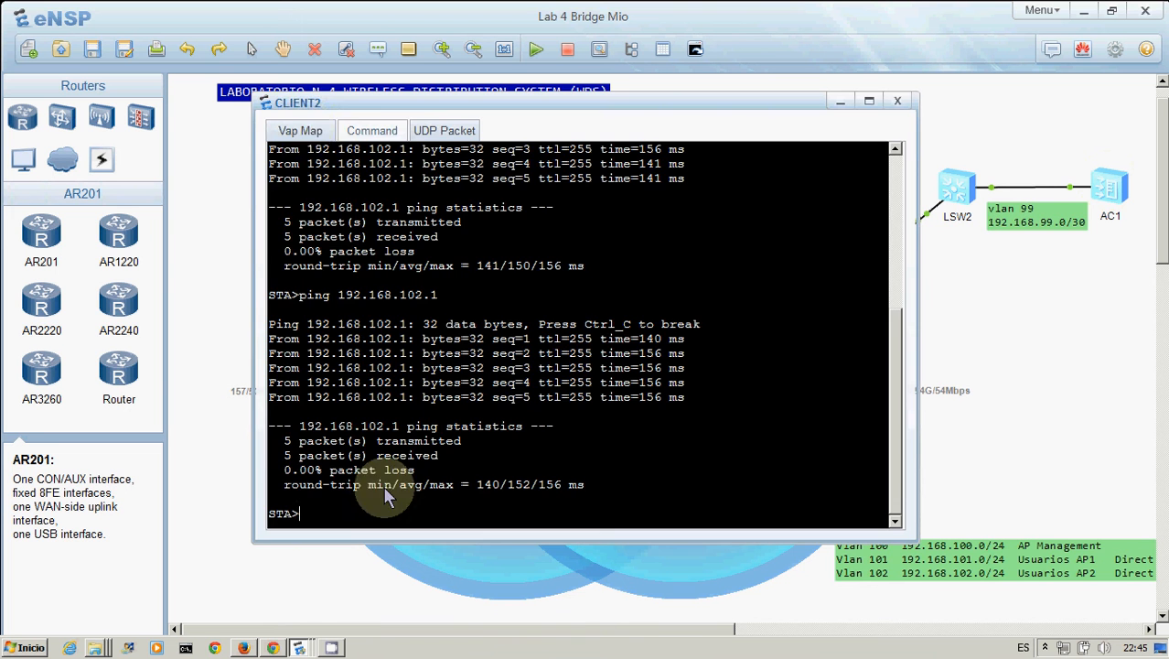
Check the SSID, encryption and connection status in the Vap List of CLIENT2 and of CLIENT1
{"action": "left_click", "coordinate": [302, 131]}
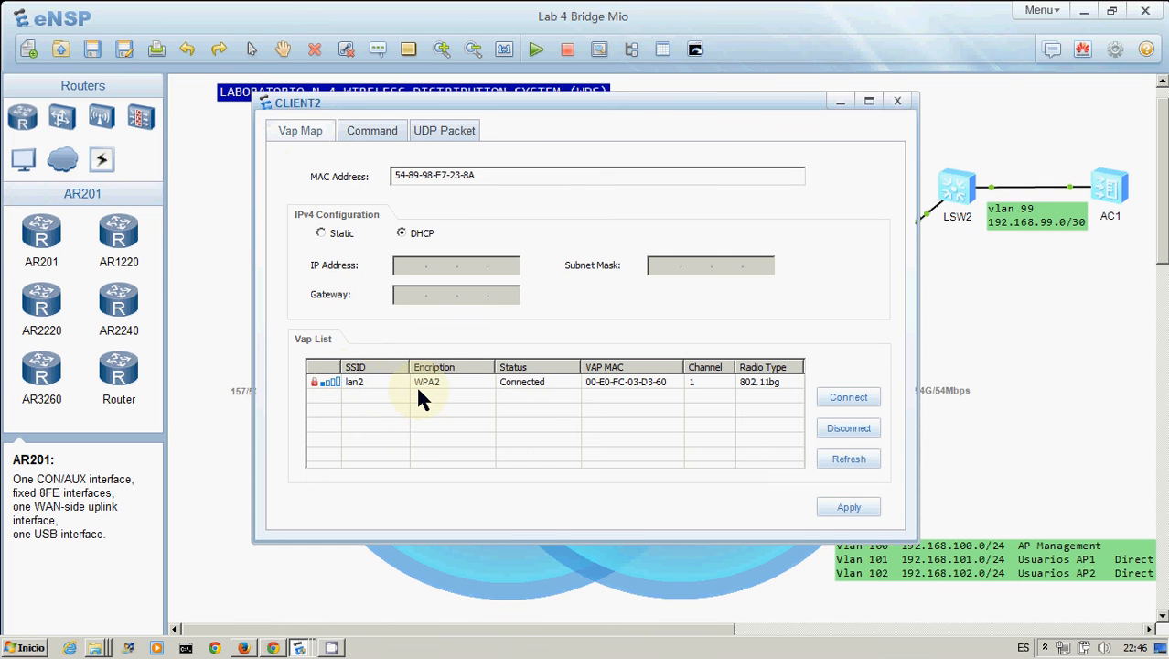
{"action": "left_click", "coordinate": [200, 292]}
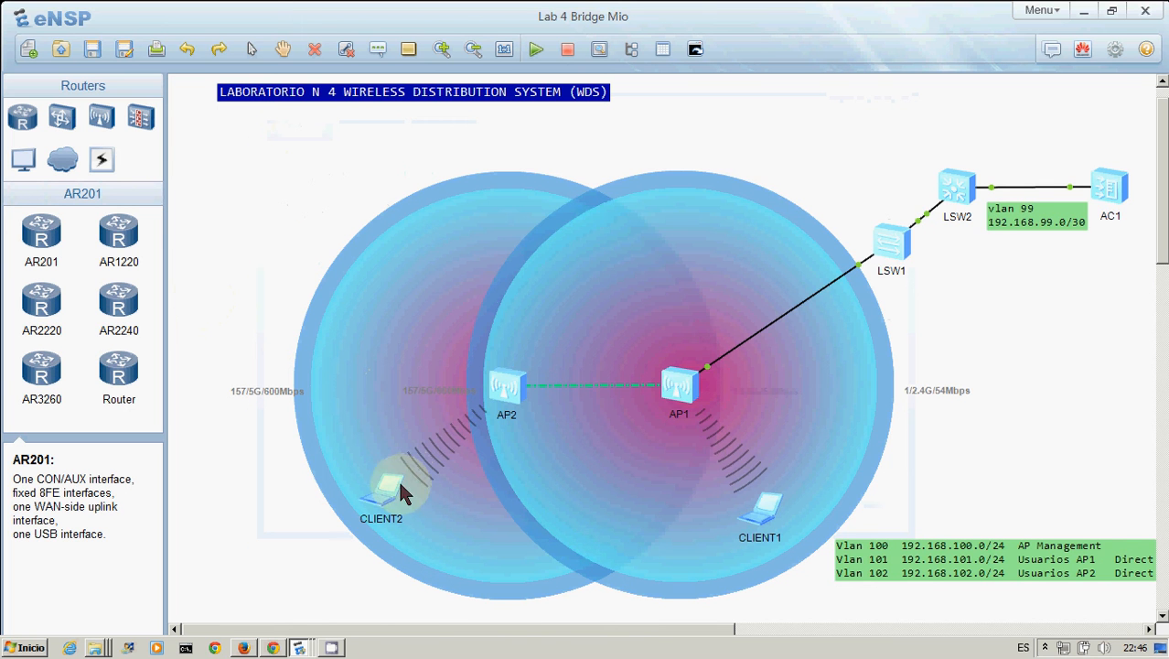
{"action": "double_click", "coordinate": [771, 515]}
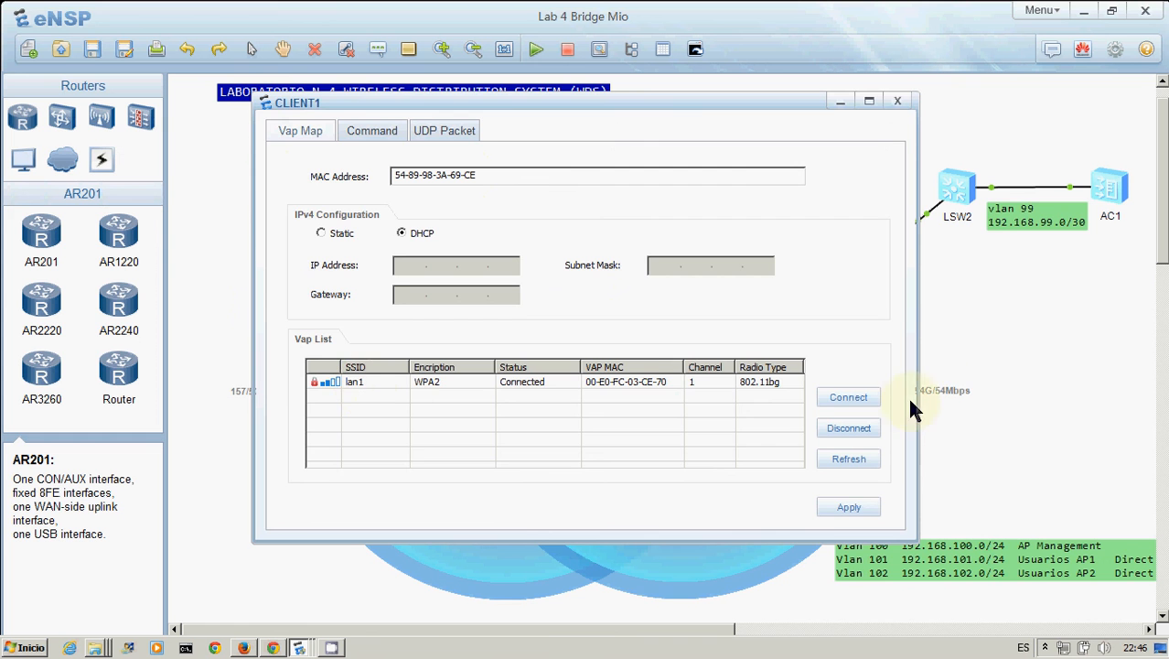
{"action": "left_click", "coordinate": [996, 339]}
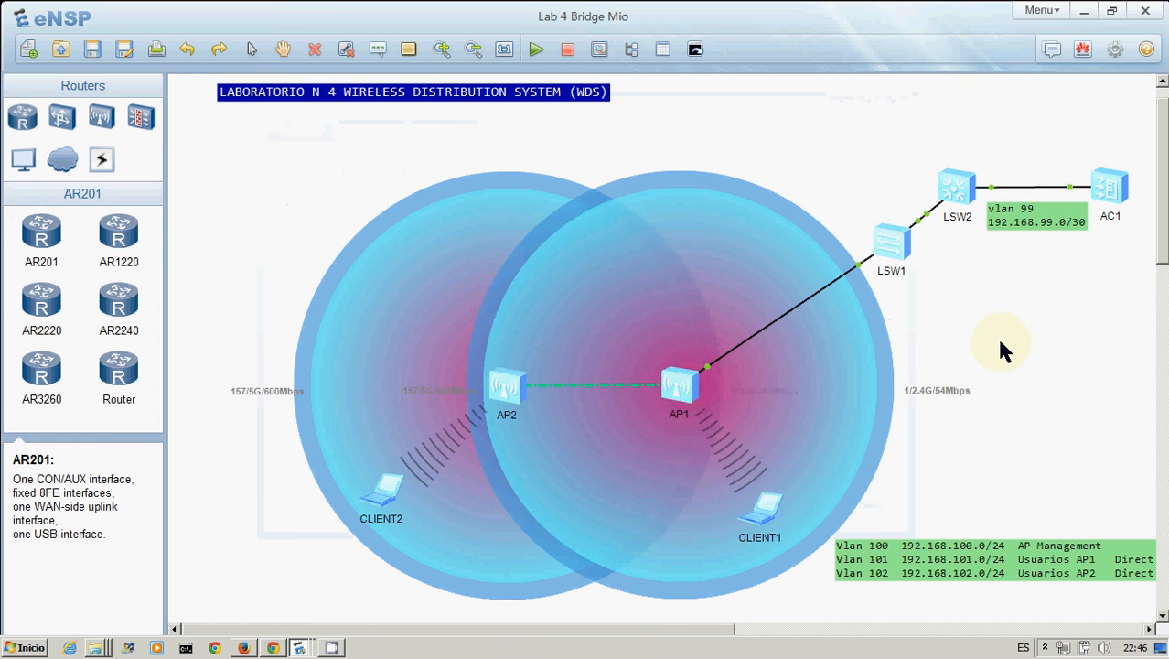
{"action": "double_click", "coordinate": [756, 502]}
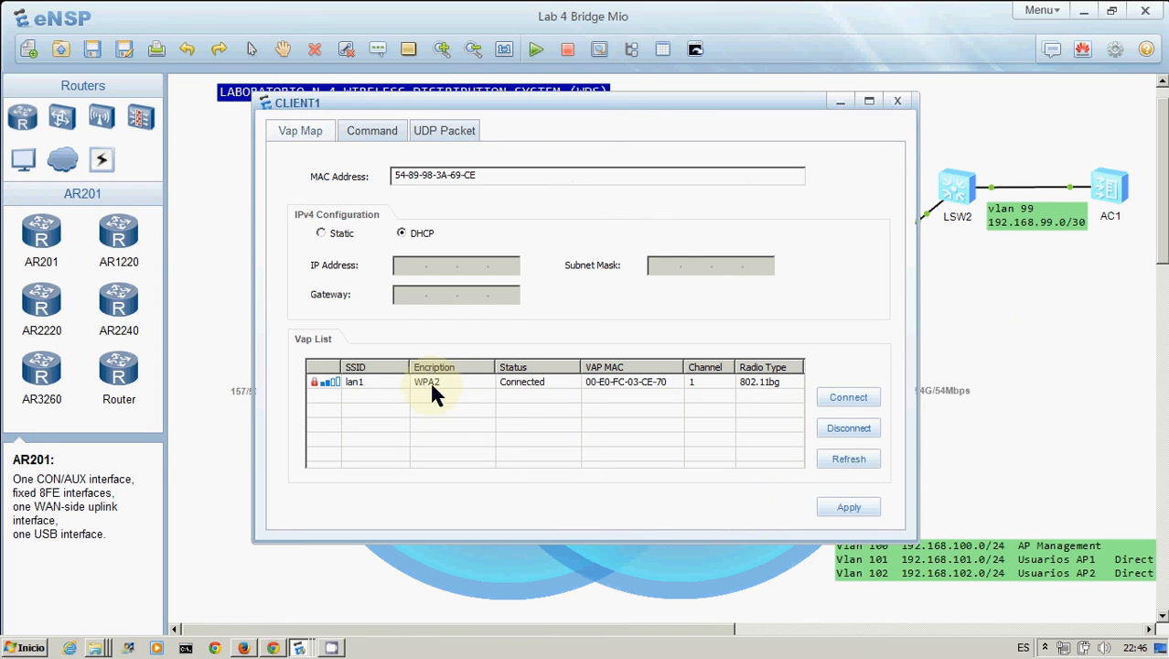
{"action": "left_click", "coordinate": [228, 261]}
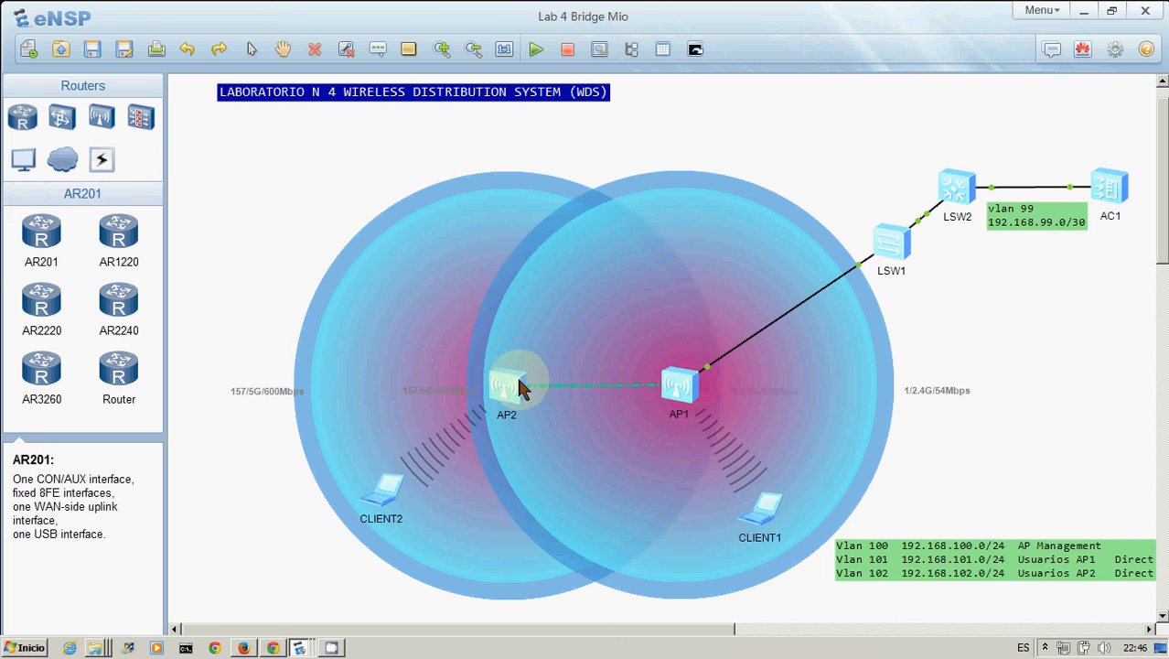
Run ipconfig in CLIENT2's command console to check its IP address and gateway, and return to the topology
{"action": "double_click", "coordinate": [386, 496]}
{"action": "left_click", "coordinate": [372, 132]}
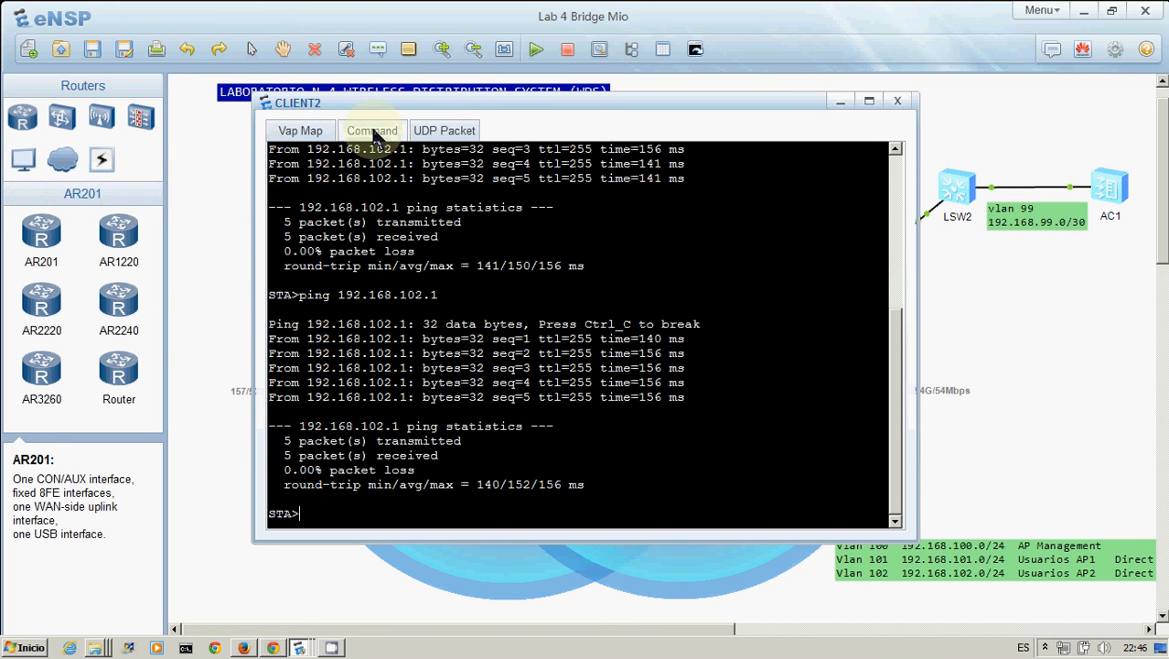
{"action": "type", "text": "ipconfig"}
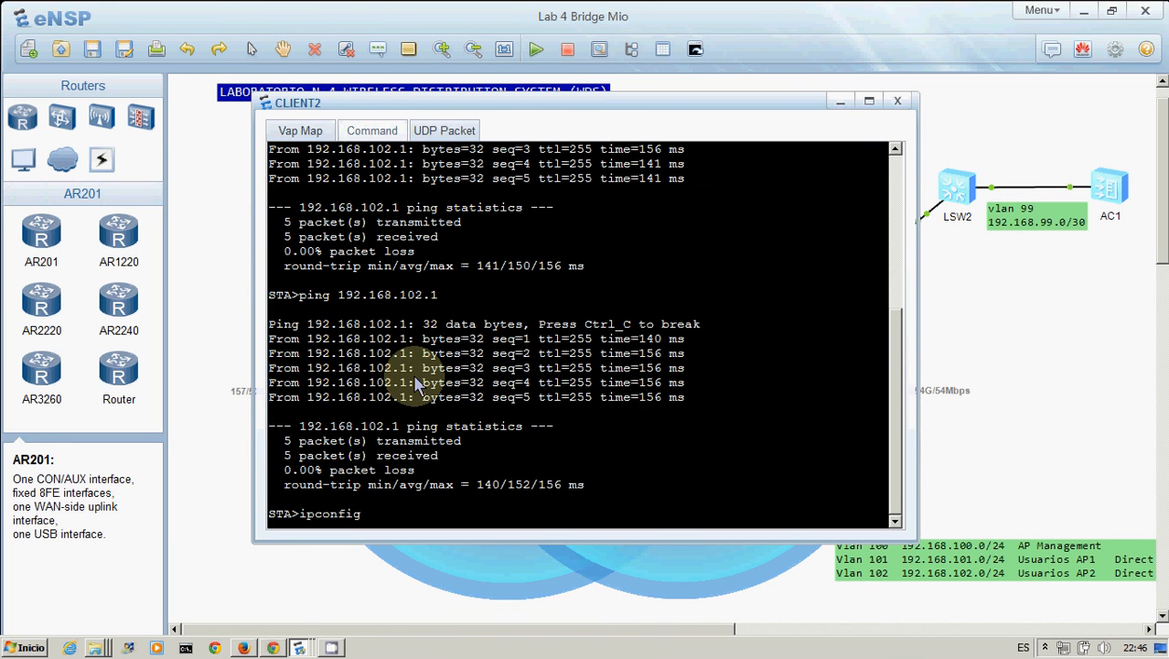
{"action": "key", "text": "Return"}
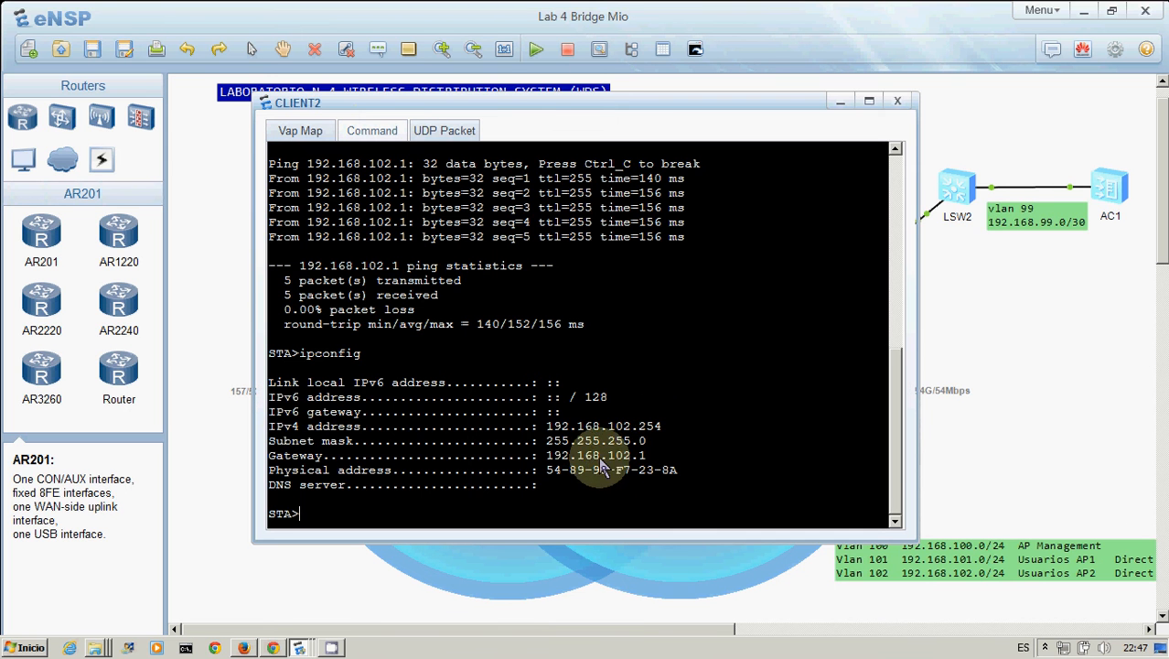
{"action": "left_click", "coordinate": [1023, 374]}
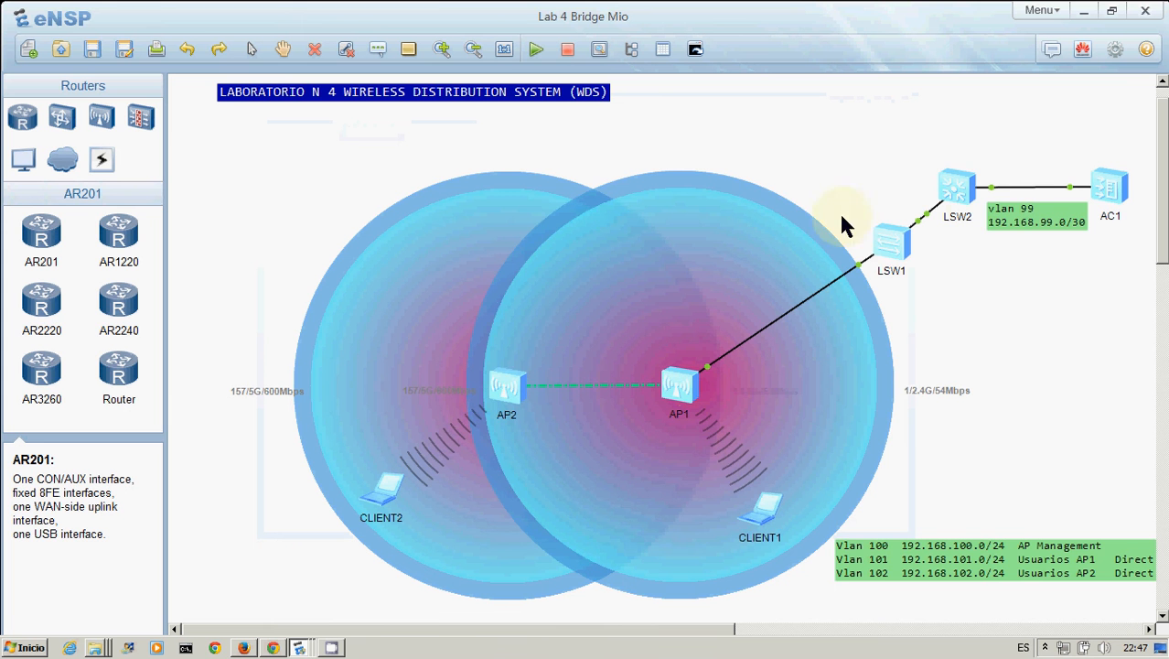
Enter the system view on LSW2 and list its interface IP addresses with dis ip int br
{"action": "double_click", "coordinate": [961, 190]}
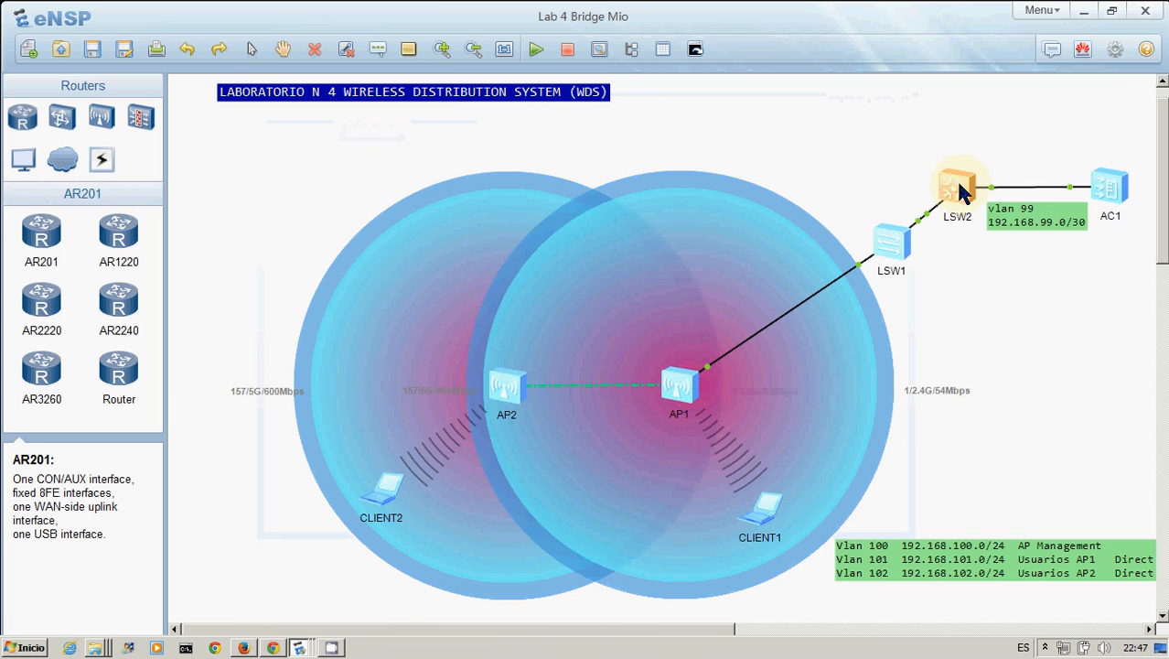
{"action": "key", "text": "Return"}
{"action": "key", "text": "Return"}
{"action": "type", "text": "sys"}
{"action": "key", "text": "Tab"}
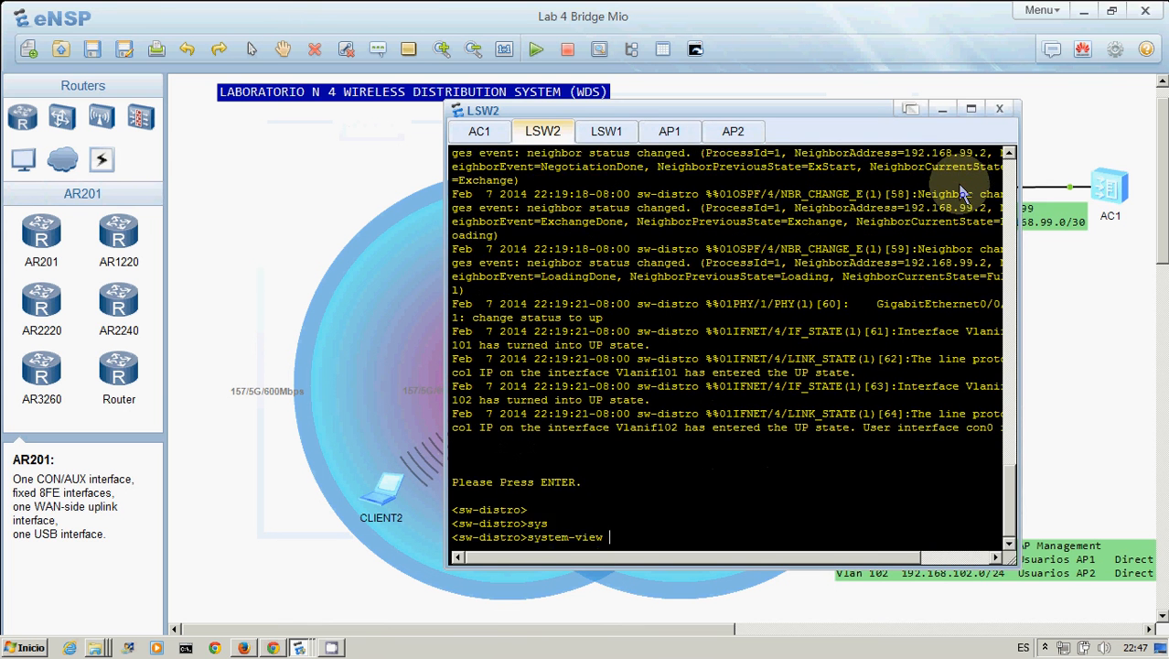
{"action": "key", "text": "Return"}
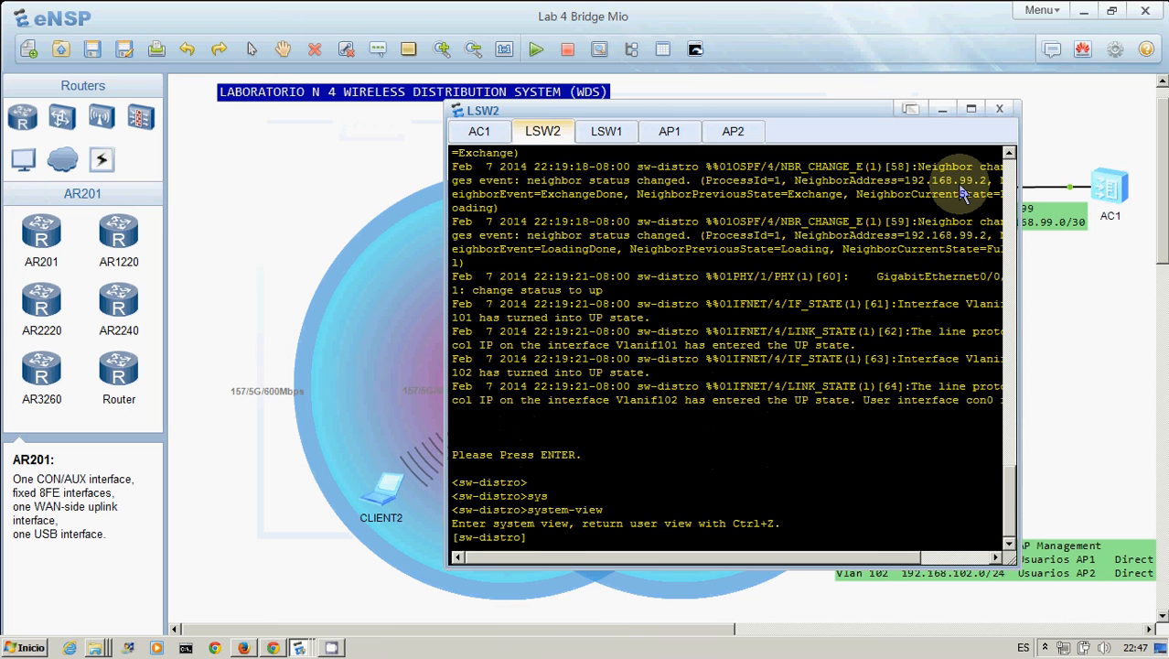
{"action": "type", "text": "dis ip int br"}
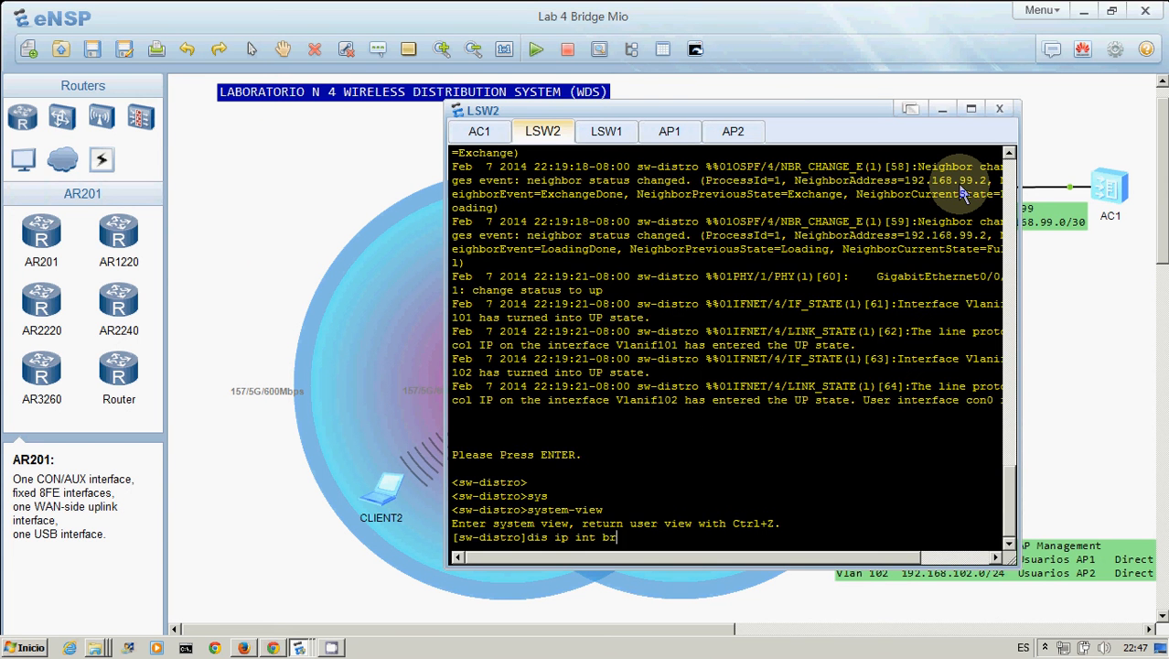
{"action": "key", "text": "Return"}
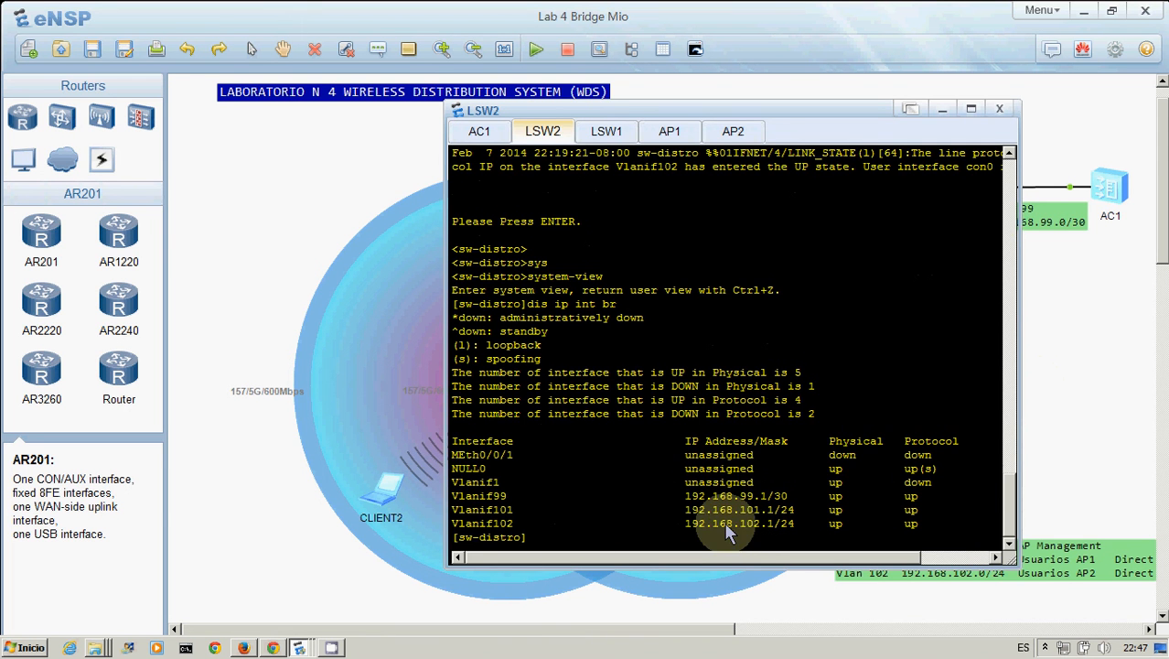
{"action": "left_click", "coordinate": [275, 217]}
Ping the VLAN 102 gateway 192.168.102.1 from CLIENT2's command console
{"action": "double_click", "coordinate": [388, 499]}
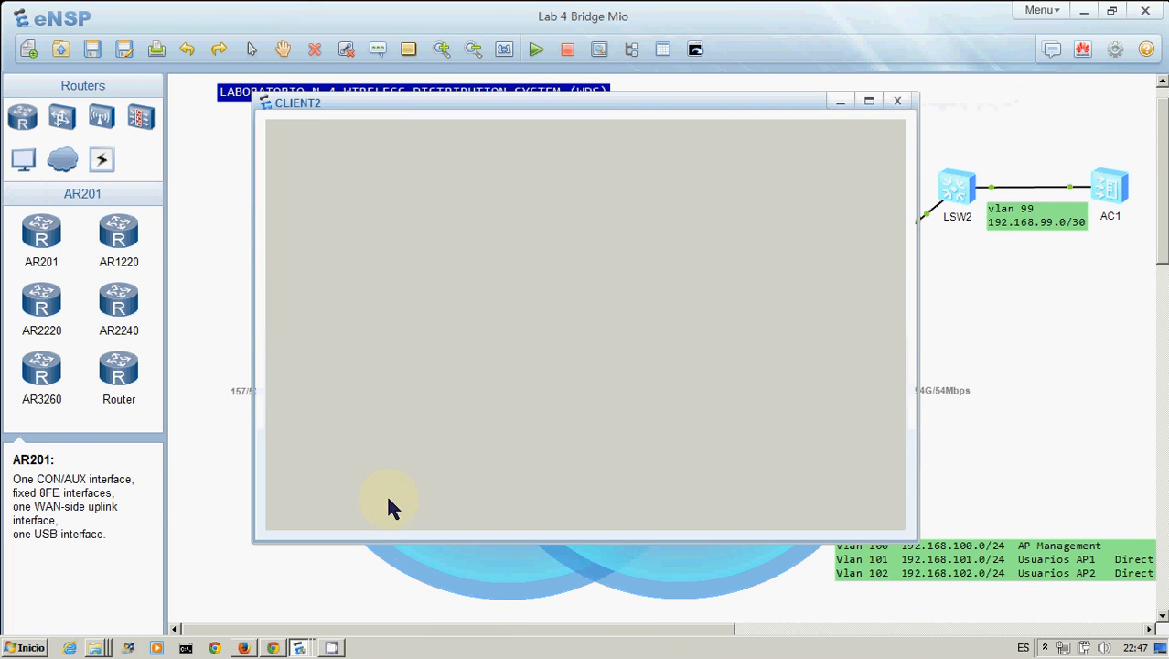
{"action": "key", "text": "Up"}
{"action": "key", "text": "Up"}
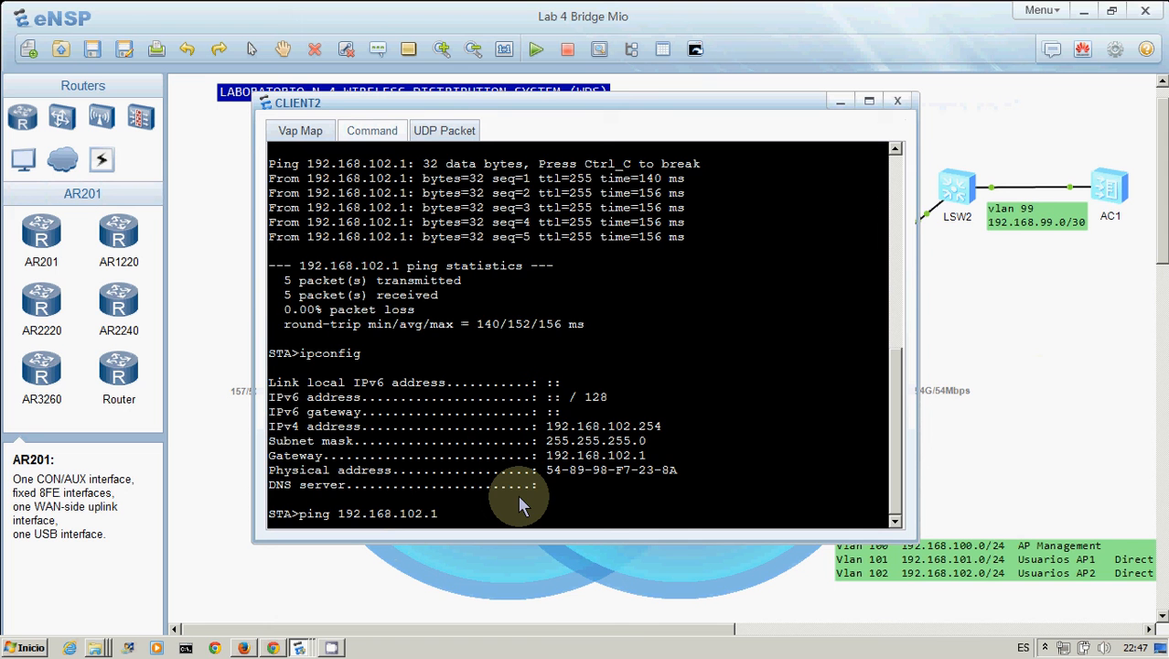
{"action": "key", "text": "Return"}
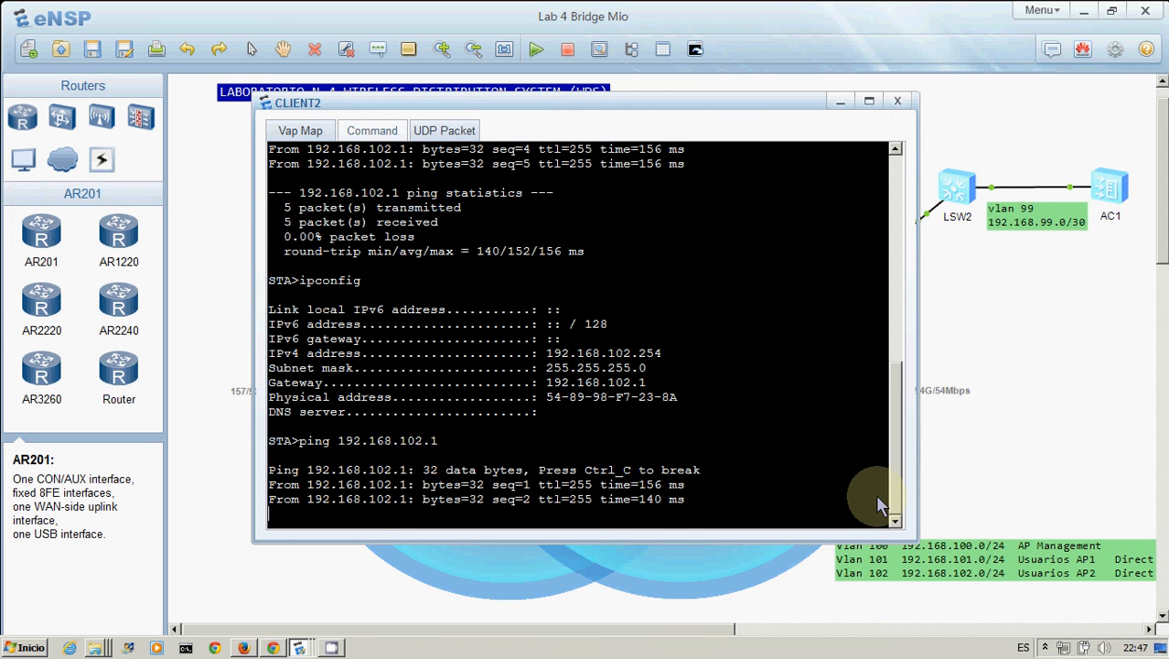
{"action": "left_click", "coordinate": [1023, 358]}
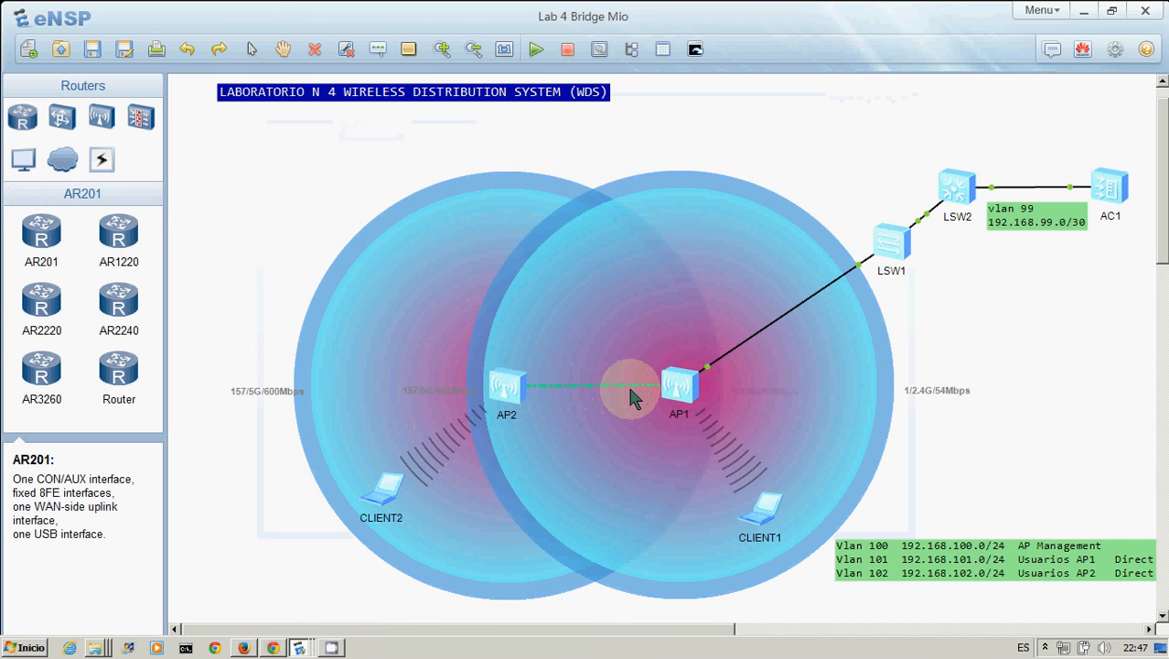
Run ipconfig in CLIENT1's command console to check its IP address and gateway
{"action": "double_click", "coordinate": [765, 512]}
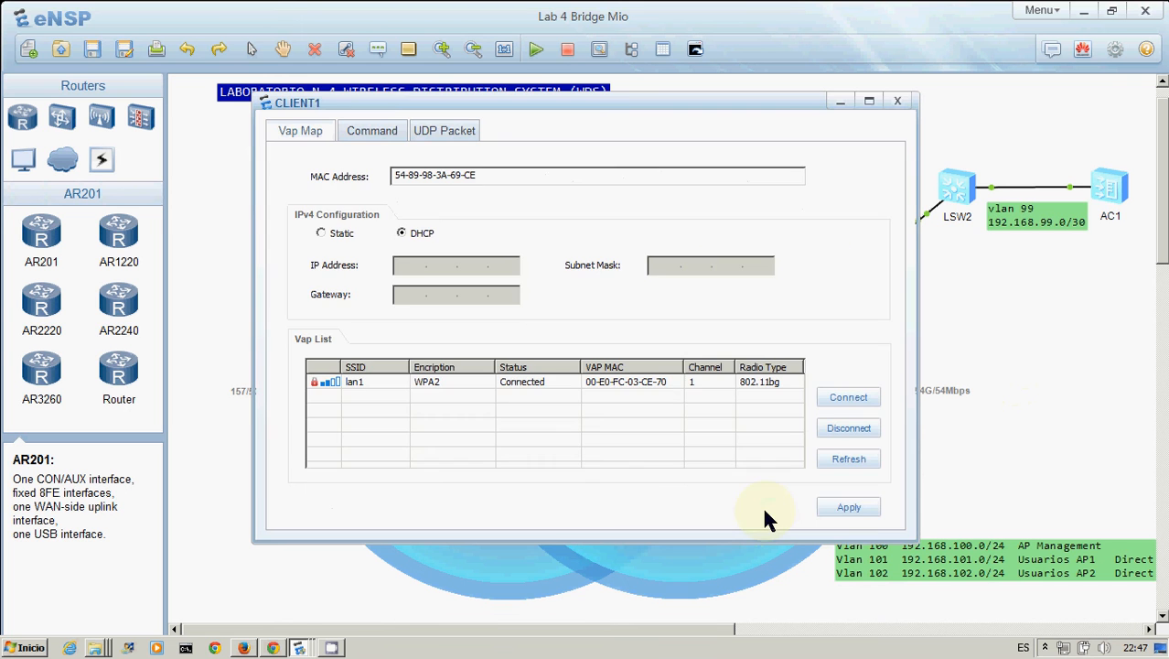
{"action": "left_click", "coordinate": [372, 133]}
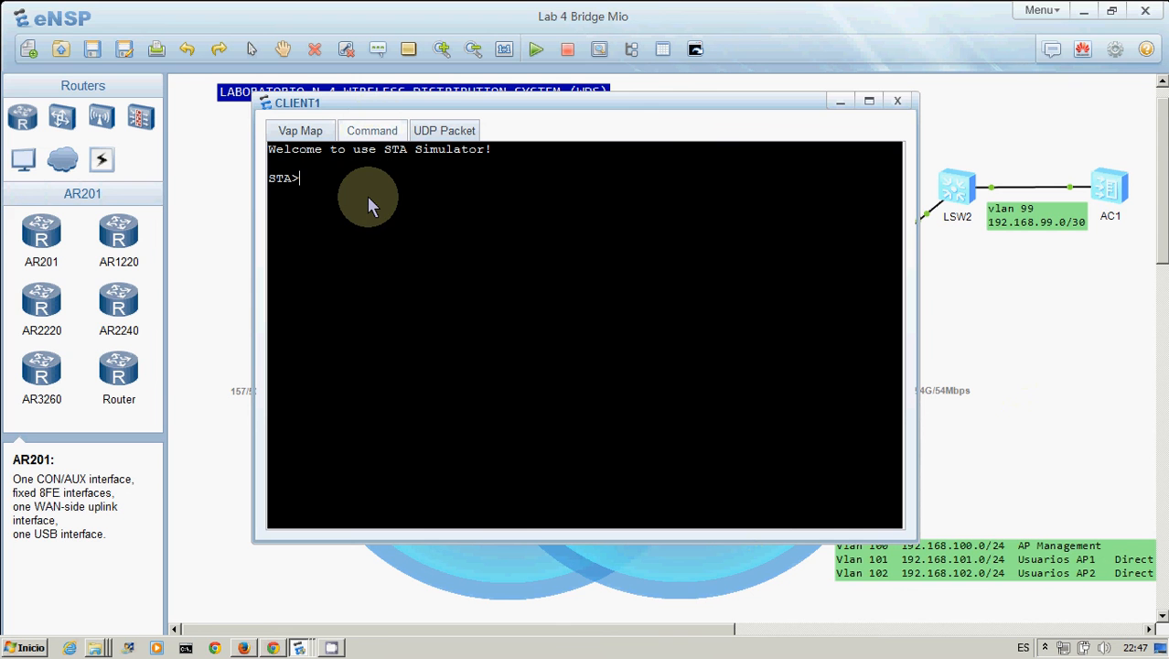
{"action": "key", "text": "Return"}
{"action": "key", "text": "Return"}
{"action": "type", "text": "ipconfig"}
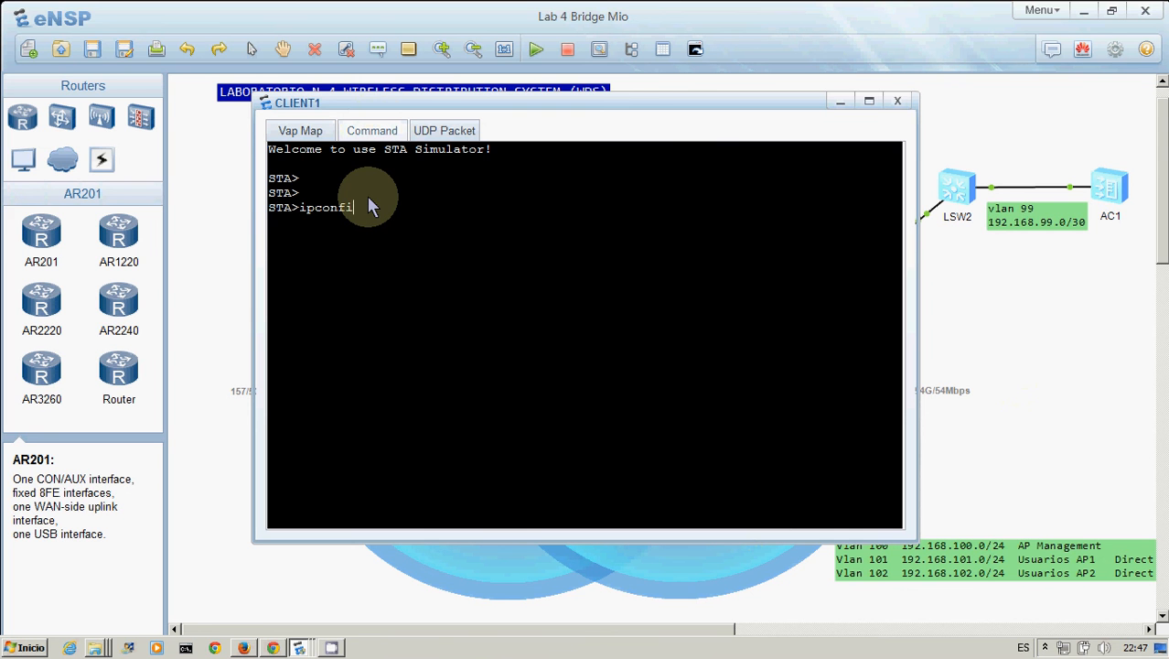
{"action": "key", "text": "Return"}
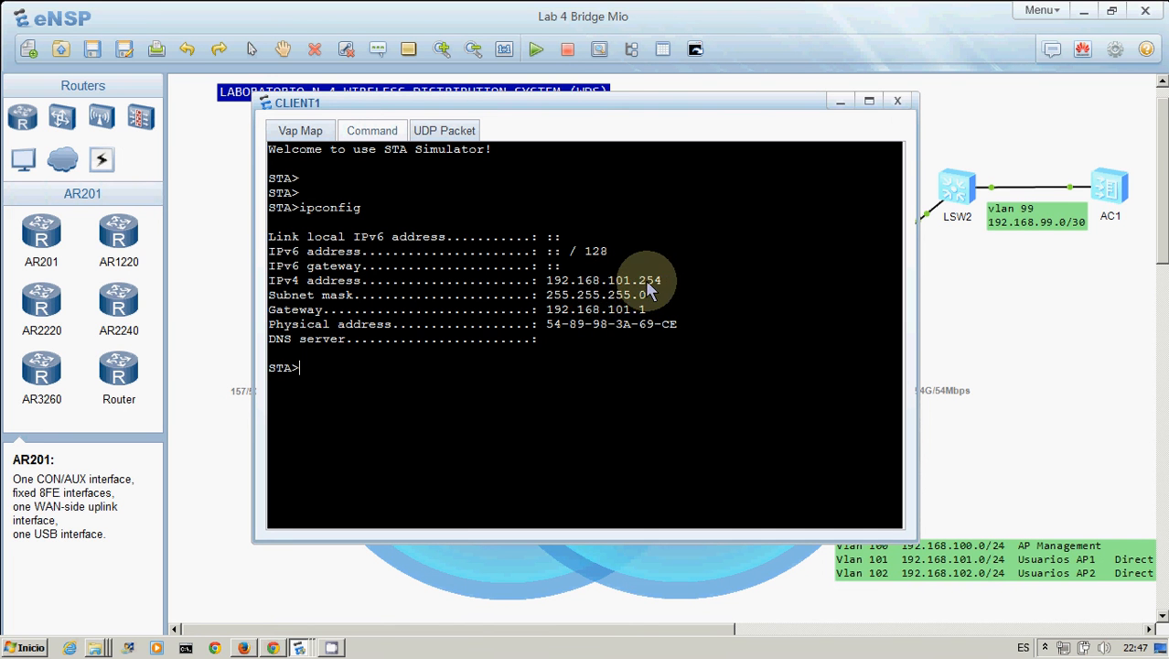
Ping the VLAN 101 gateway 192.168.101.1 from CLIENT1 and return to the topology
{"action": "type", "text": "p"}
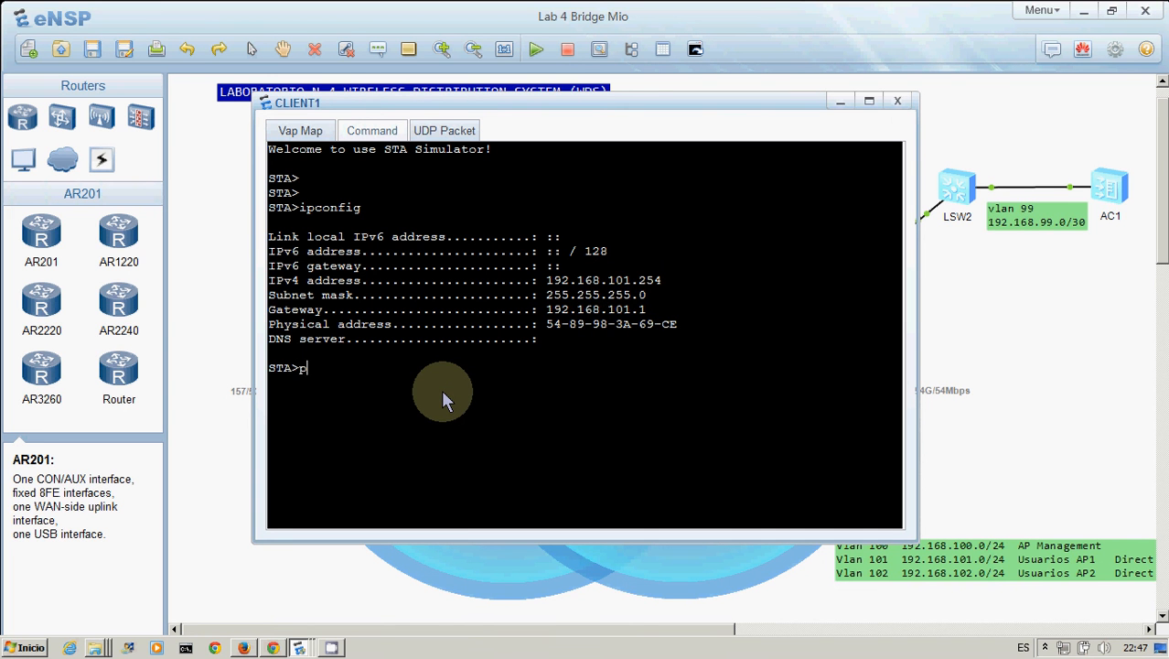
{"action": "type", "text": "ing 192.168.101.1"}
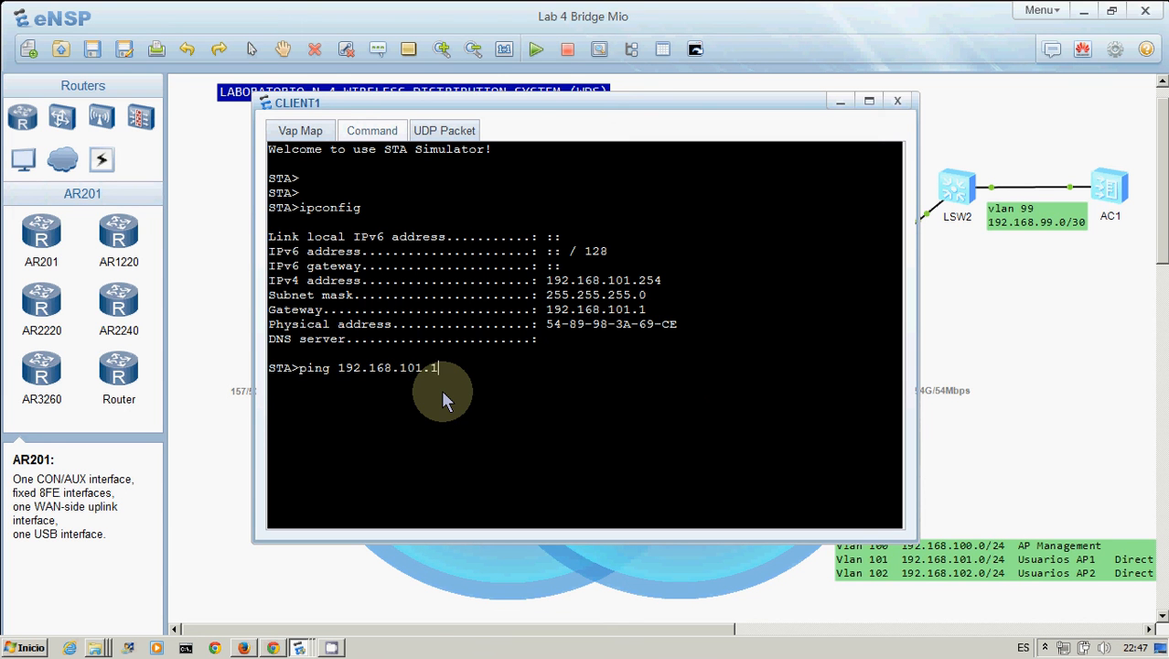
{"action": "key", "text": "Return"}
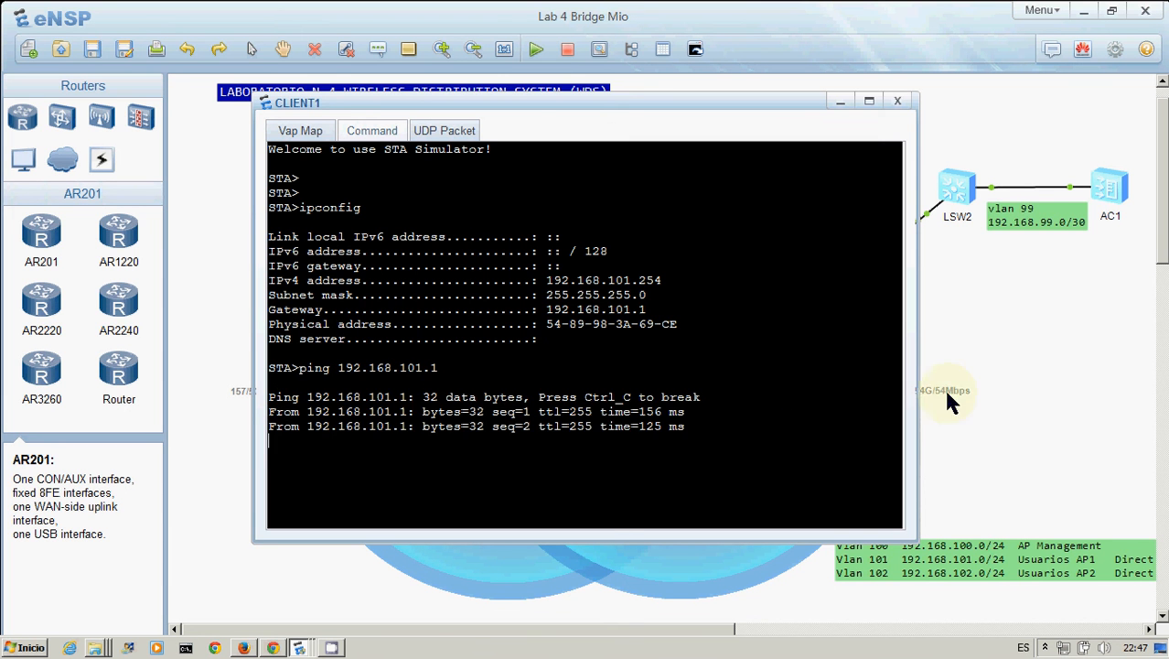
{"action": "left_click", "coordinate": [1006, 332]}
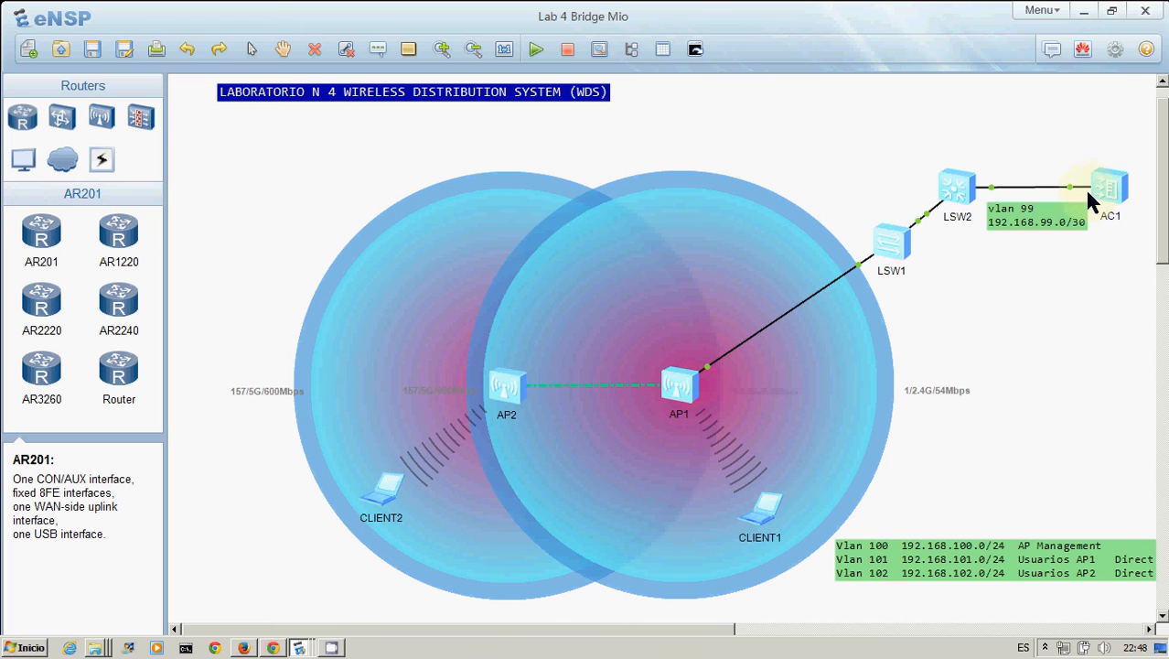
Highlight CLIENT1's IPv4 address in its ipconfig output
{"action": "double_click", "coordinate": [762, 529]}
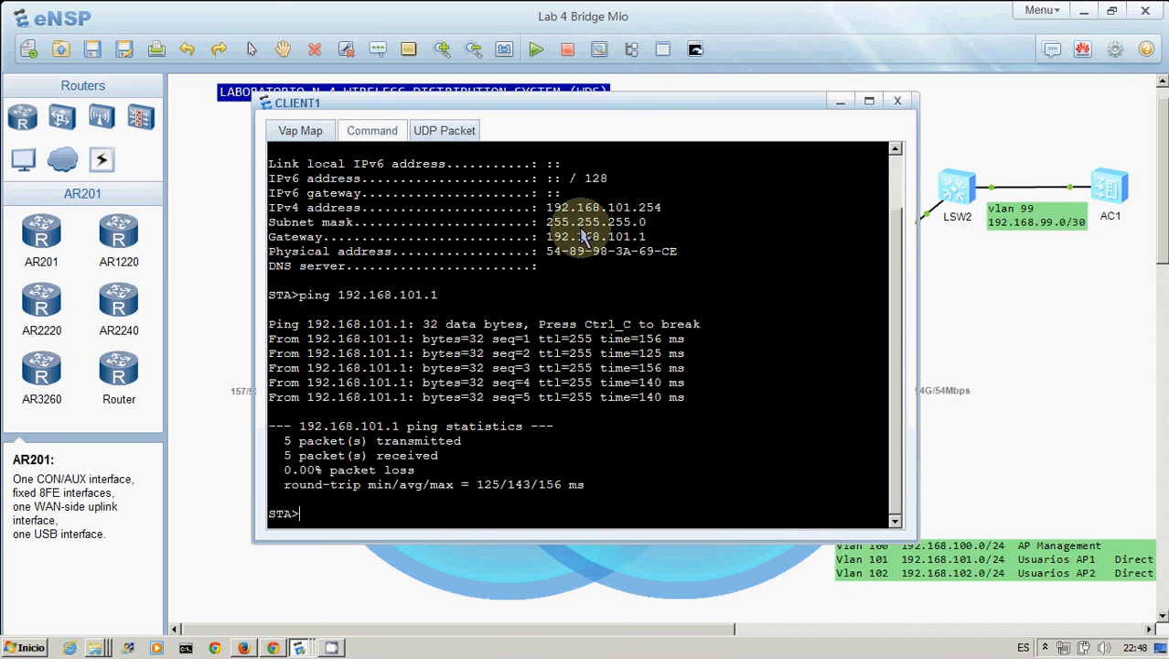
{"action": "left_click", "coordinate": [549, 209]}
{"action": "left_click_drag", "start_coordinate": [551, 212], "coordinate": [665, 210]}
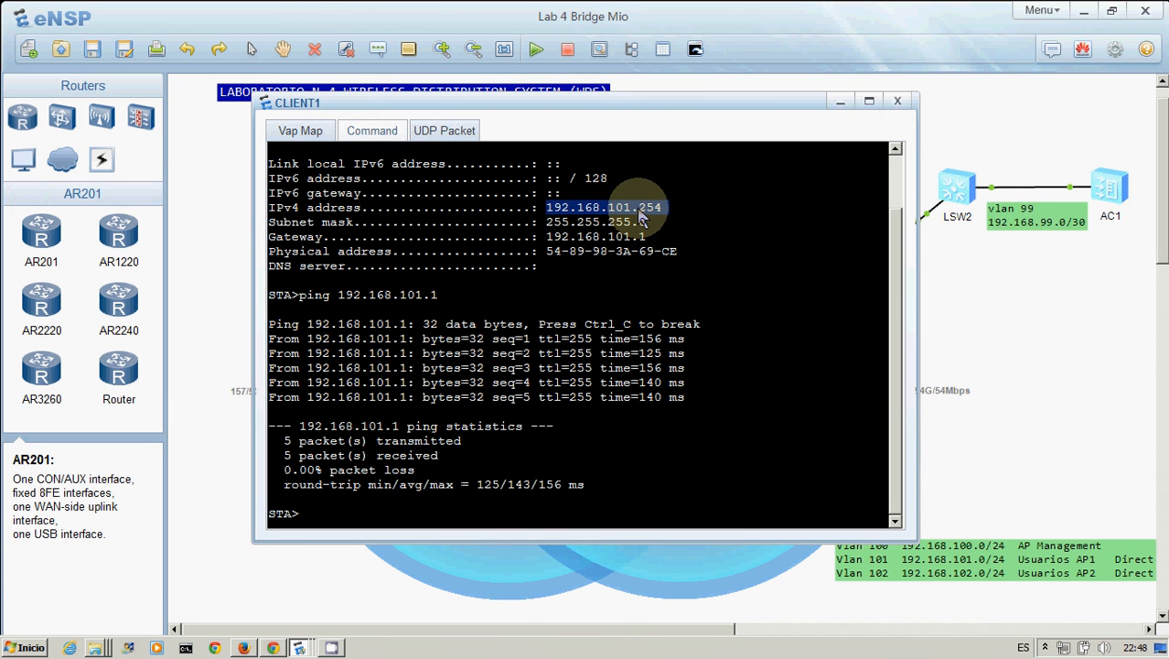
{"action": "left_click", "coordinate": [226, 244]}
Ping CLIENT1 at 192.168.101.254 from CLIENT2's command console and return to the topology
{"action": "double_click", "coordinate": [384, 494]}
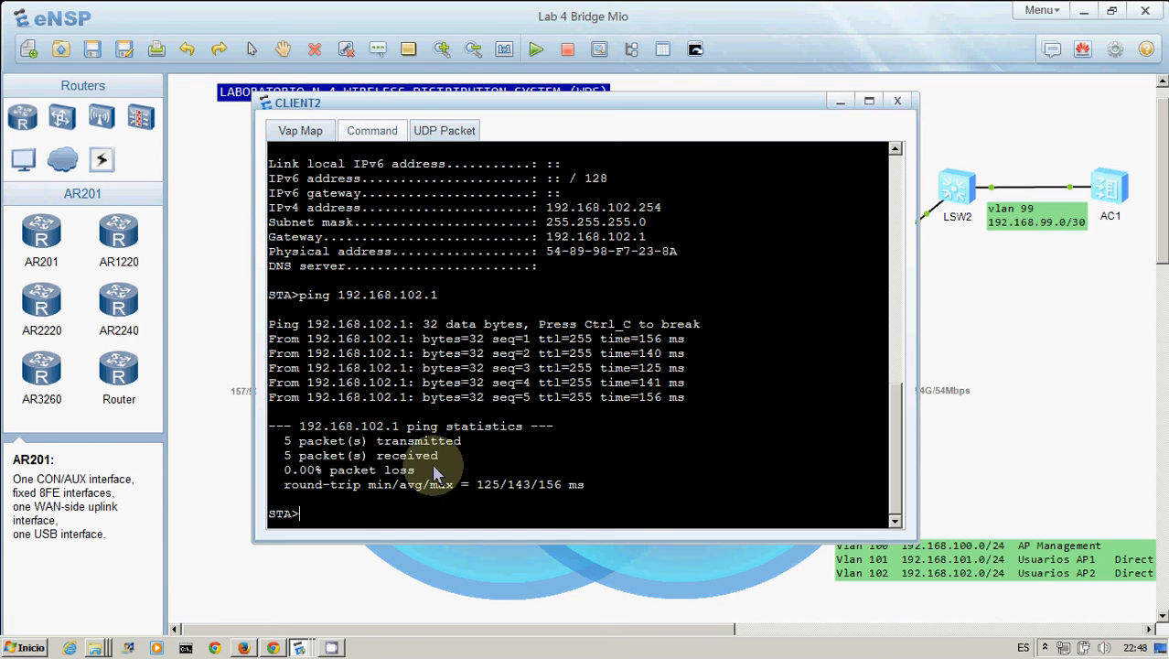
{"action": "type", "text": "ping"}
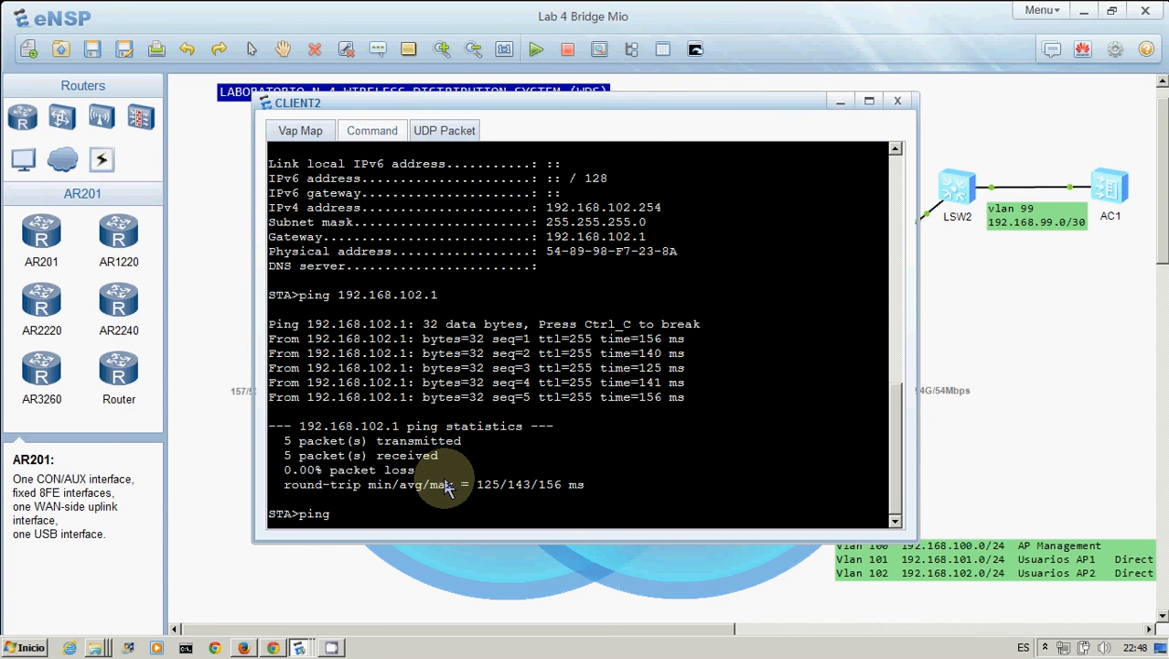
{"action": "type", "text": " 192.168.101.254"}
{"action": "key", "text": "Return"}
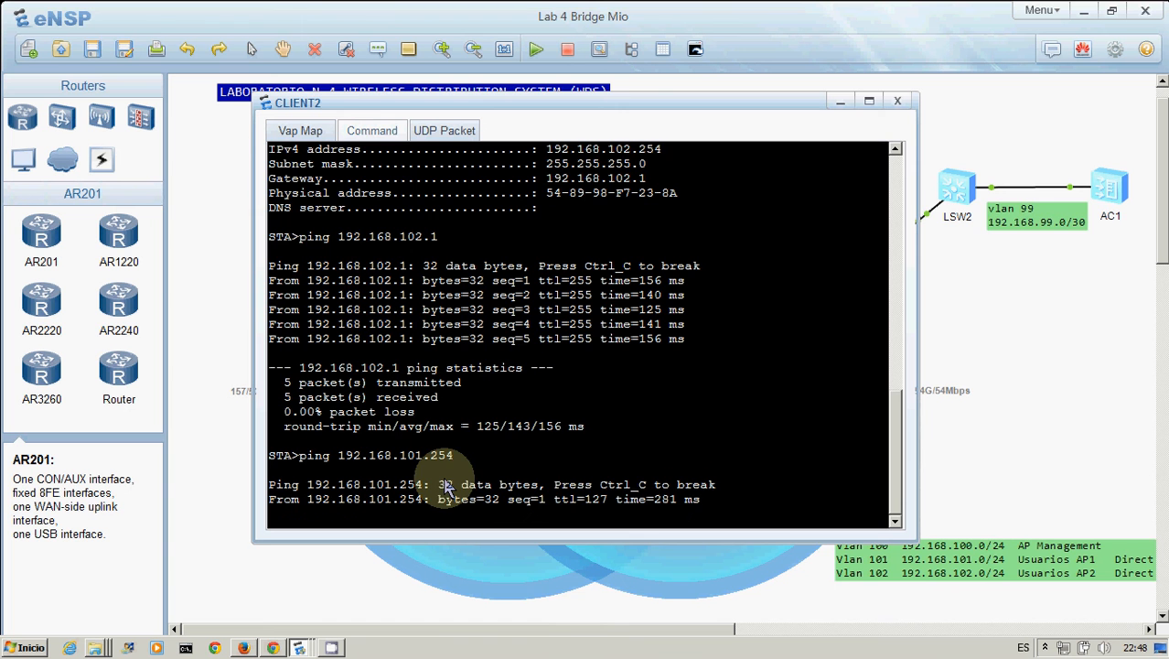
{"action": "left_click", "coordinate": [1046, 325]}
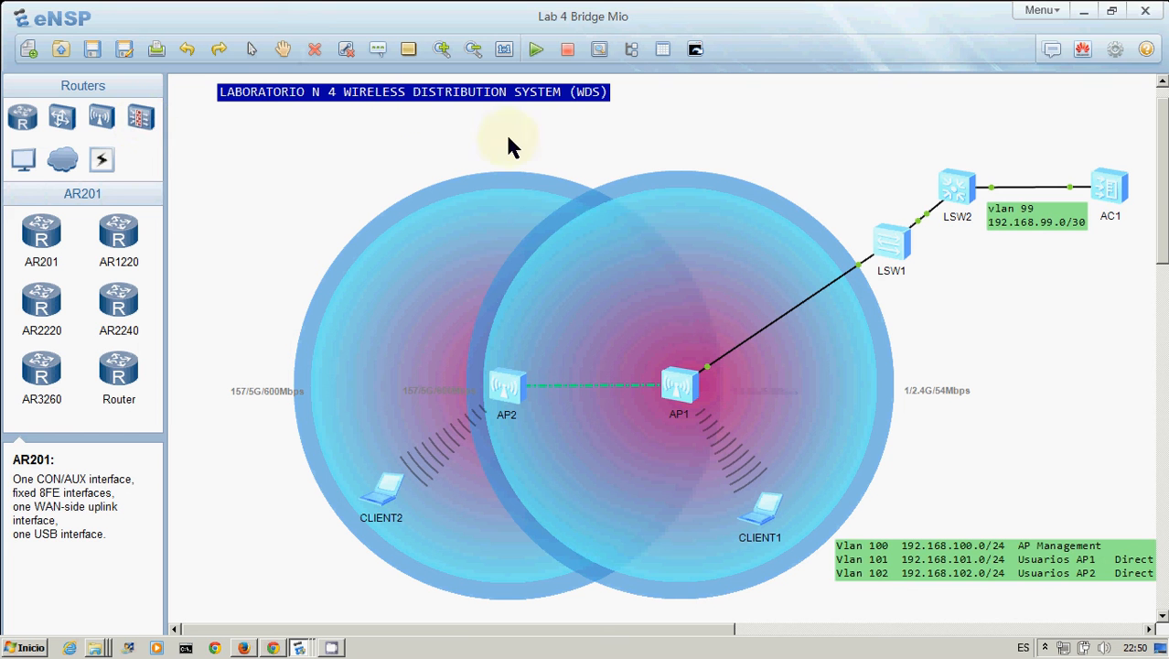
{"action": "left_click", "coordinate": [1045, 647]}
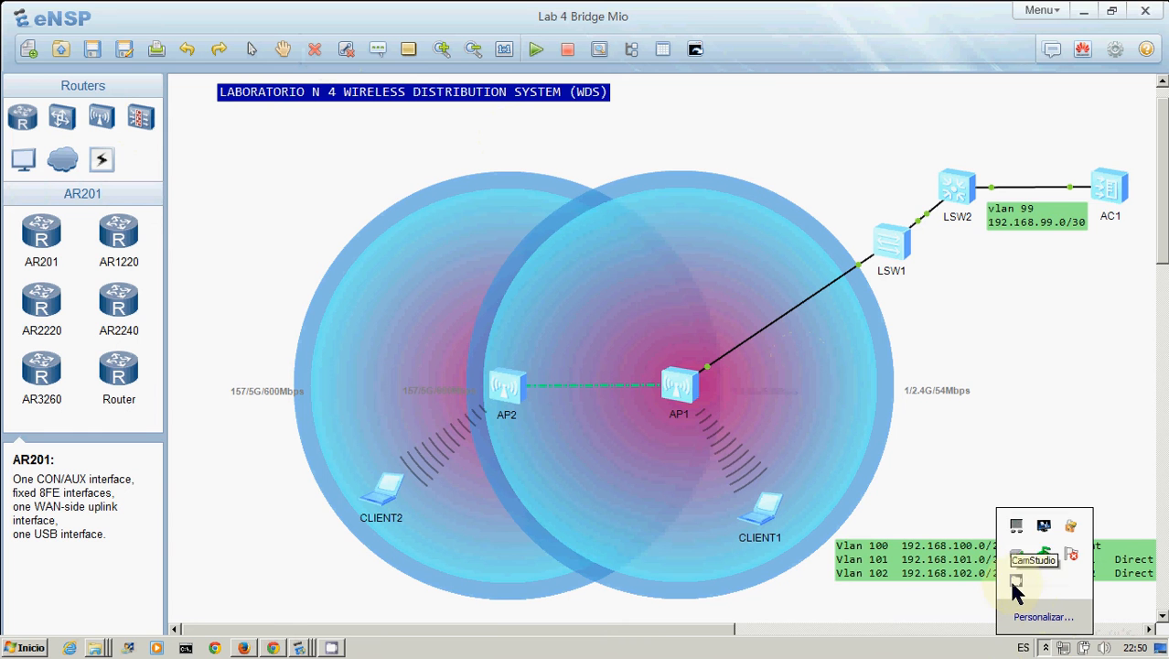
{"action": "right_click", "coordinate": [1015, 586]}
{"action": "left_click", "coordinate": [1033, 550]}
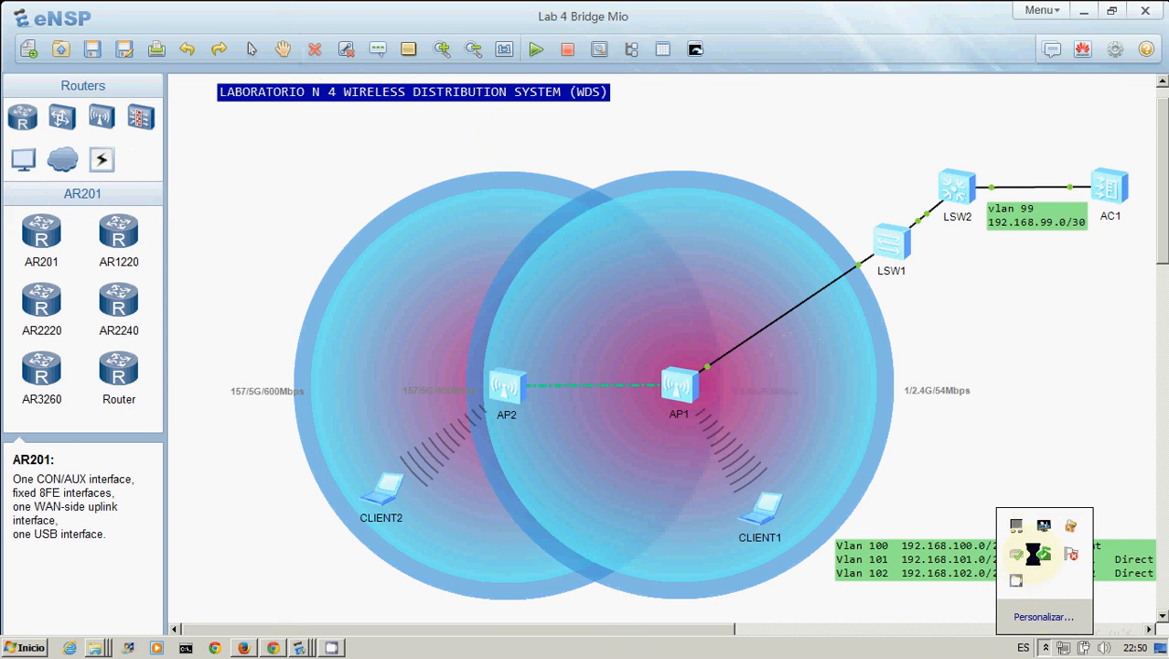